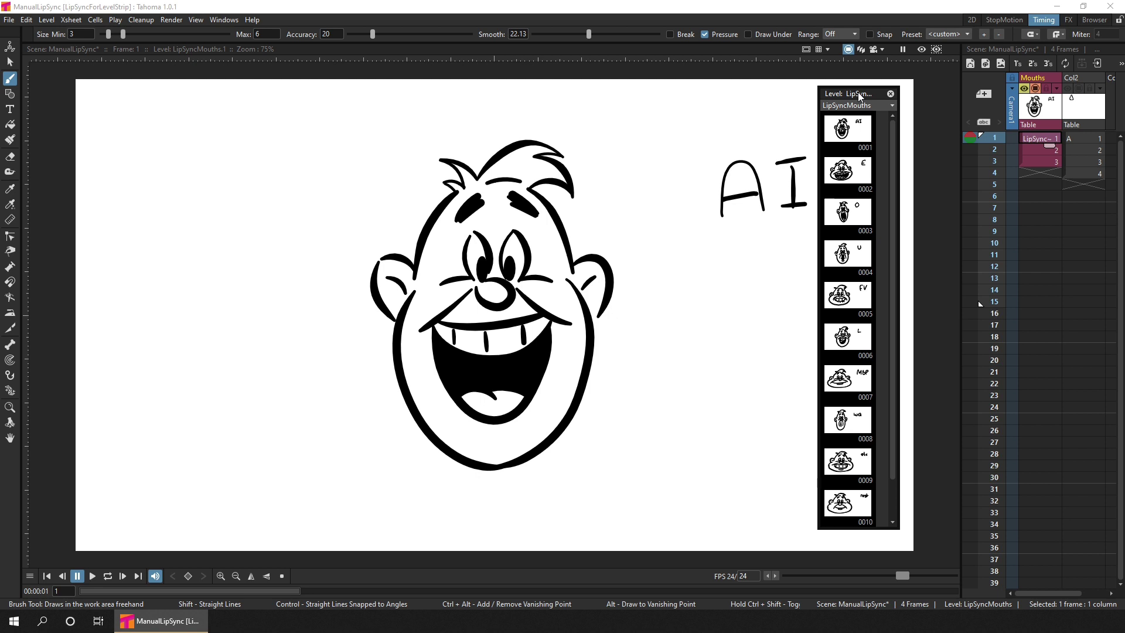
- Save the ManualLipSync scene, nudge the floating Level Strip, and zoom the viewer out to 66%
key("ctrl+s")
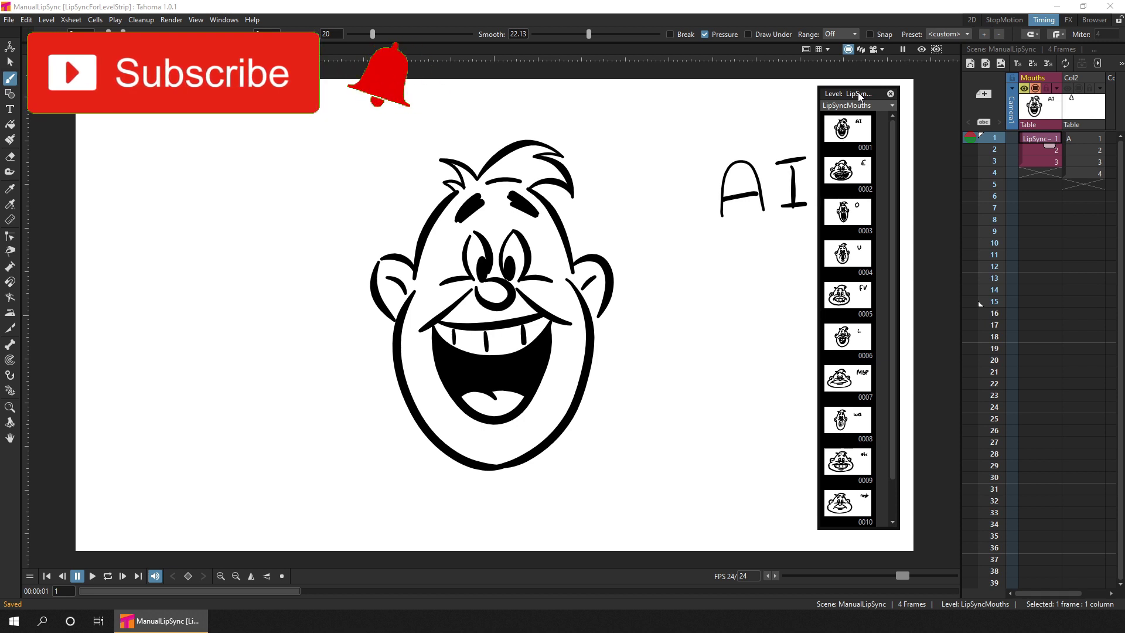
mouse_move(858, 92)
left_mouse_down()
mouse_move(851, 87)
mouse_move(832, 150)
mouse_move(803, 148)
mouse_move(860, 96)
left_mouse_up()
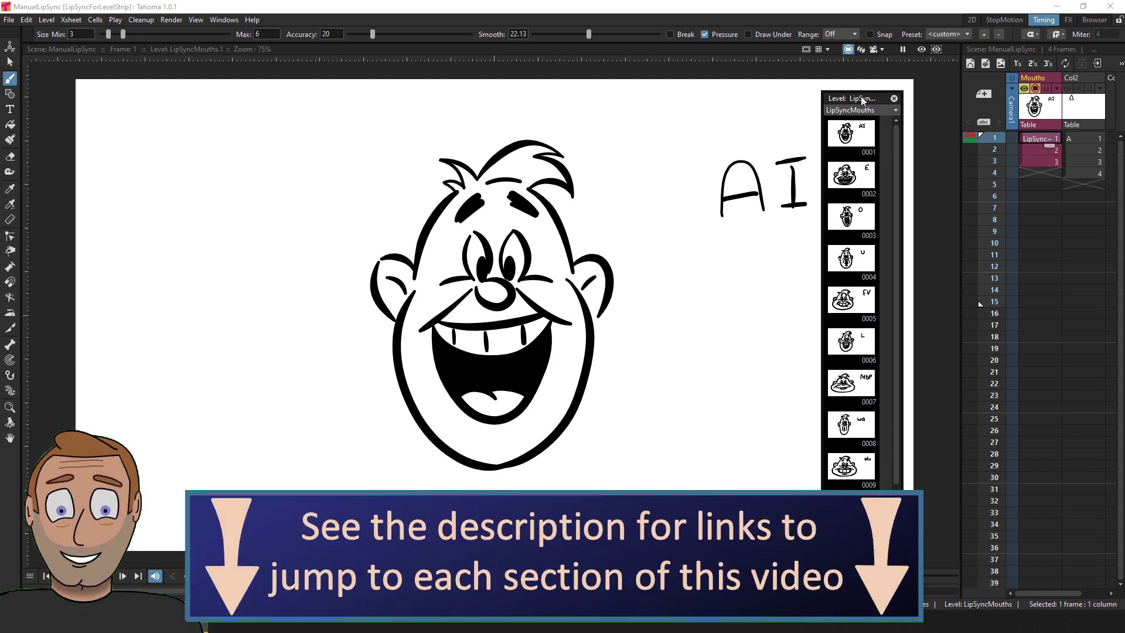
key("minus")
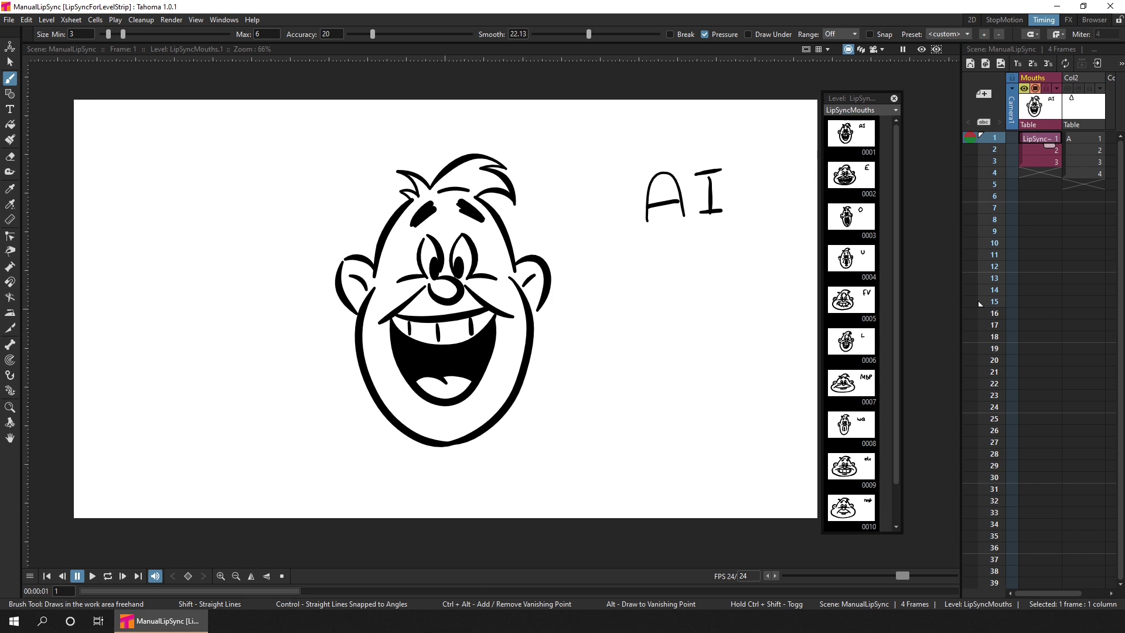
- Reopen the LipSyncMouths Level Strip, dock it beside the Xsheet, and narrow it to bare thumbnails
left_click_drag(862, 98, 781, 111)
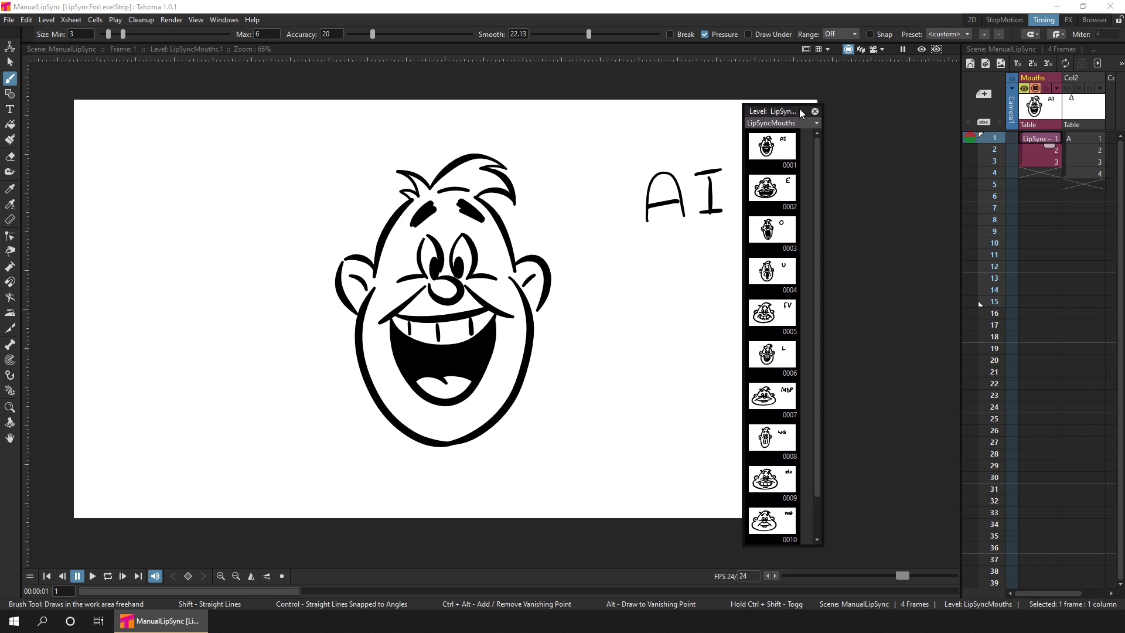
left_click(816, 111)
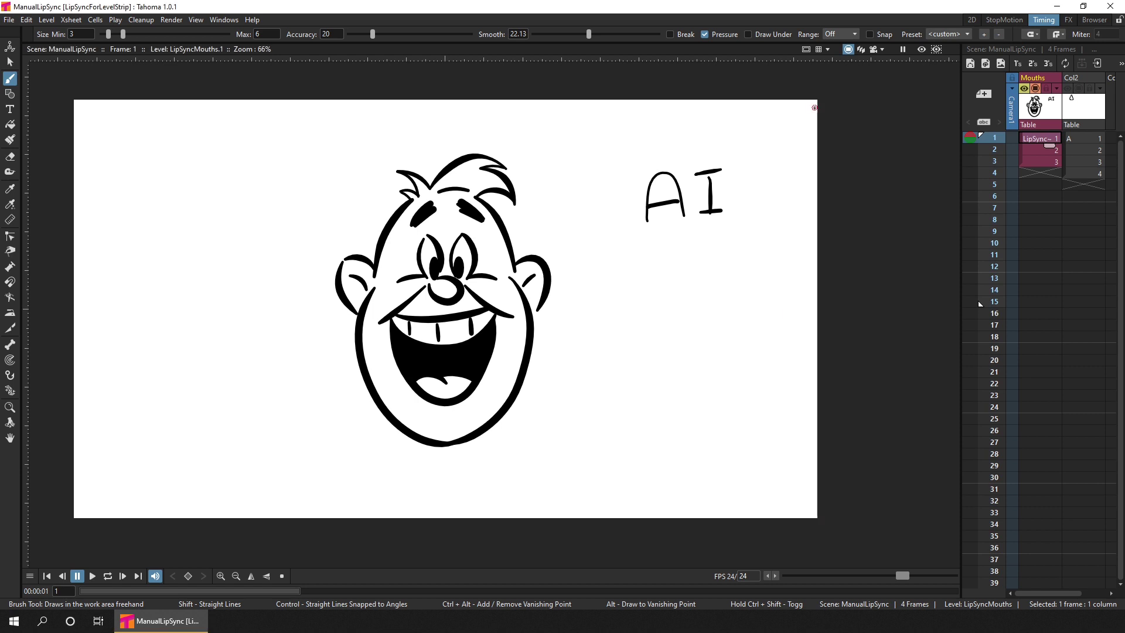
left_click(224, 20)
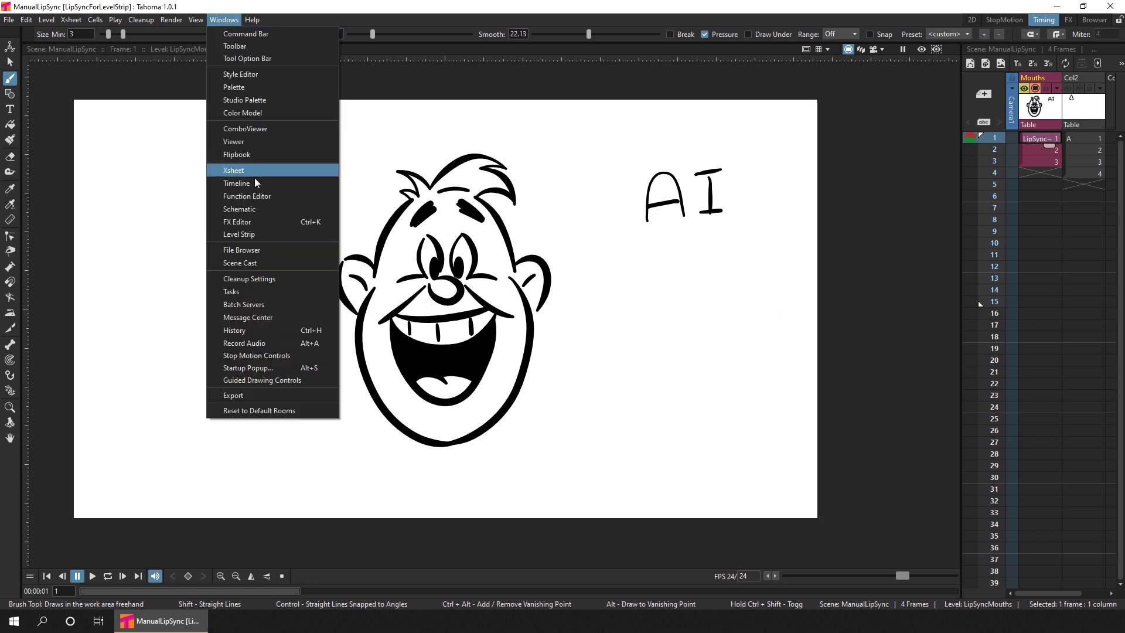
left_click(270, 234)
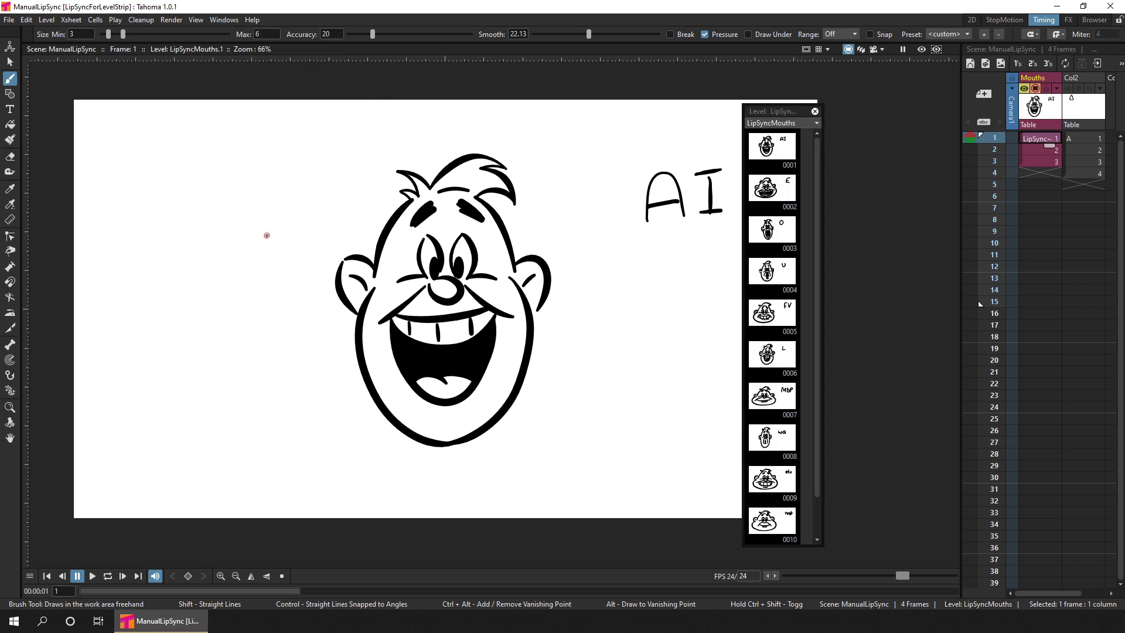
left_click_drag(786, 111, 959, 114)
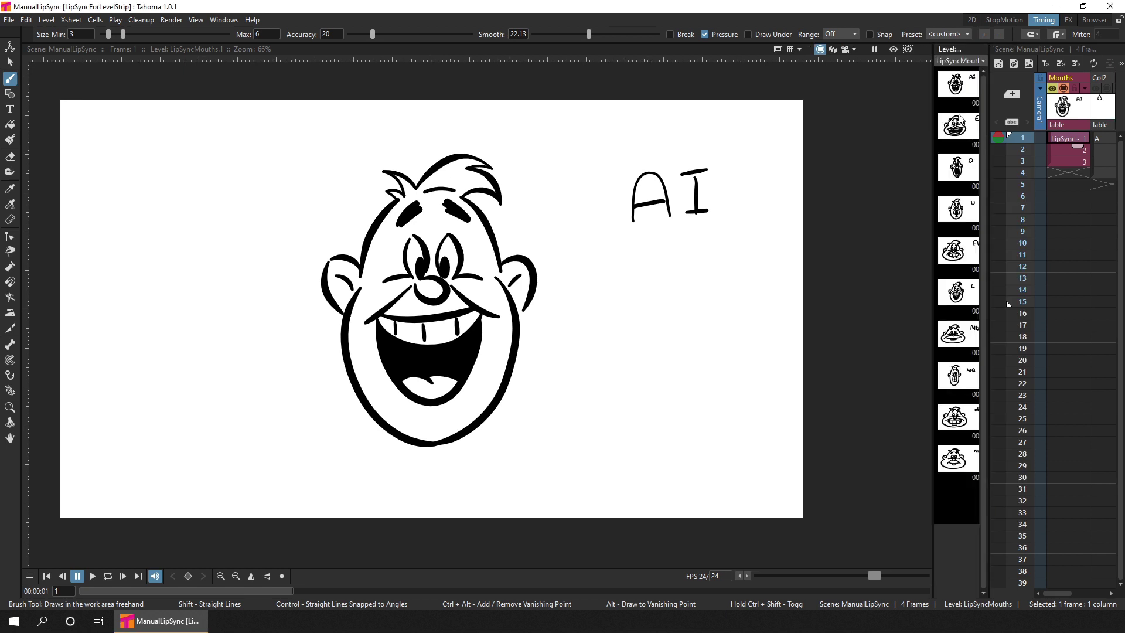
left_click_drag(933, 535, 909, 535)
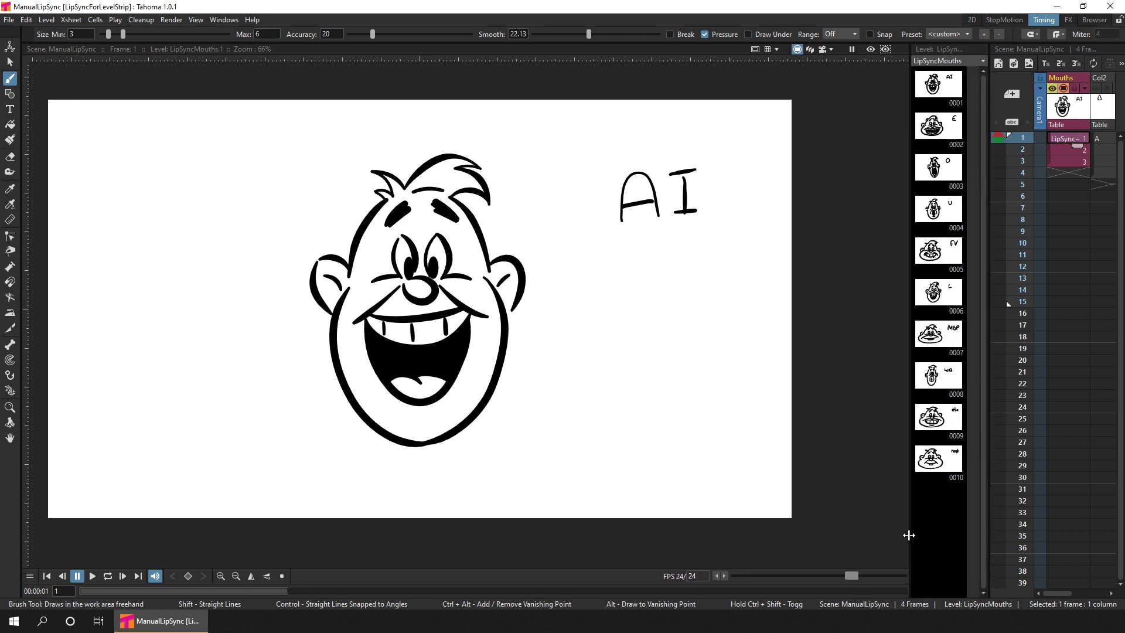
left_click_drag(989, 534, 874, 549)
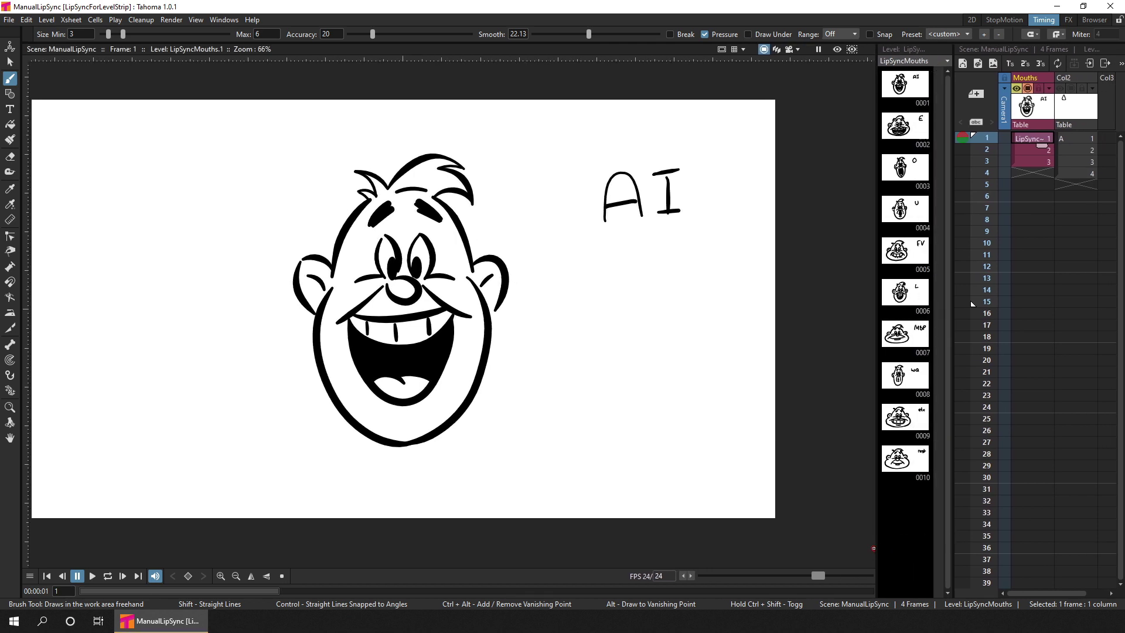
- In the 2D room, reopen the Level Strip and dock it as a band between canvas and timeline
left_click(974, 21)
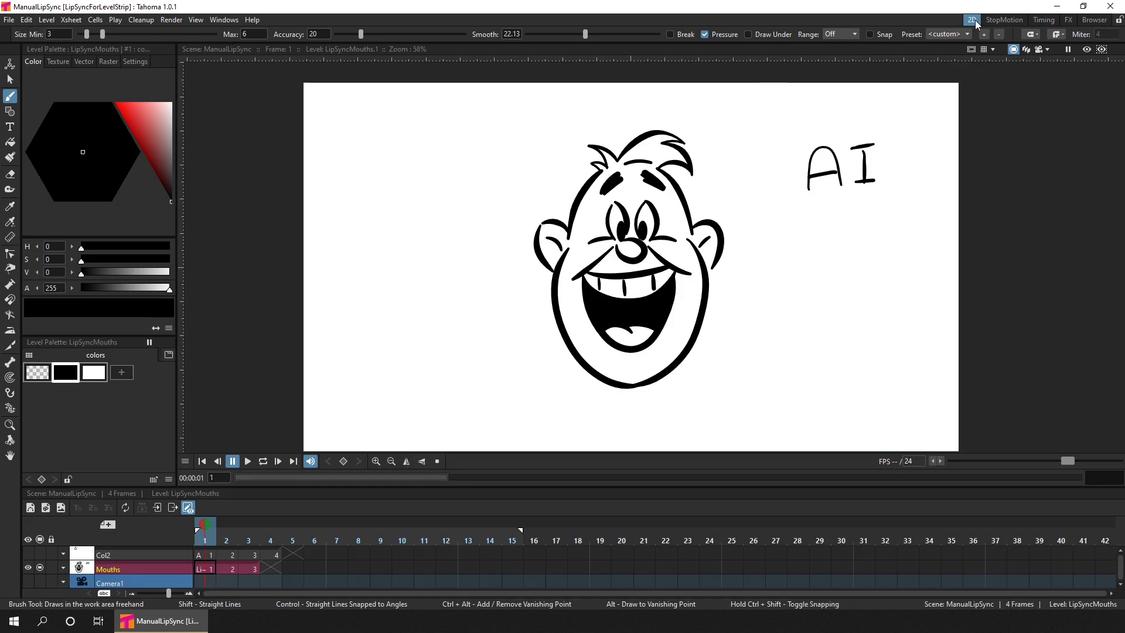
left_click(224, 19)
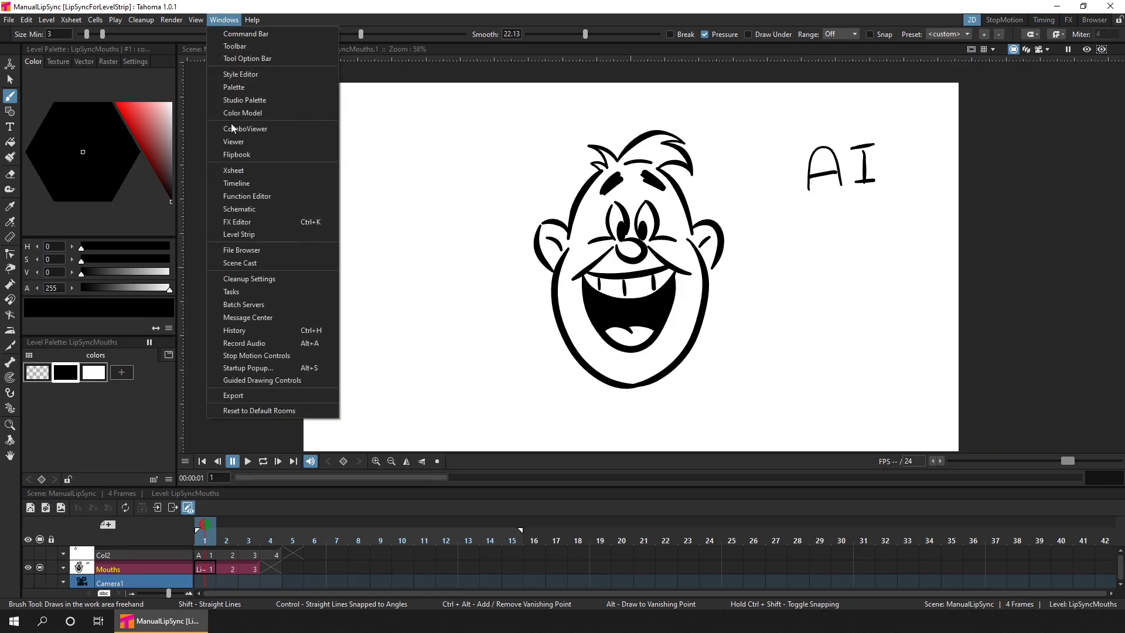
left_click(252, 234)
left_click_drag(597, 306, 182, 185)
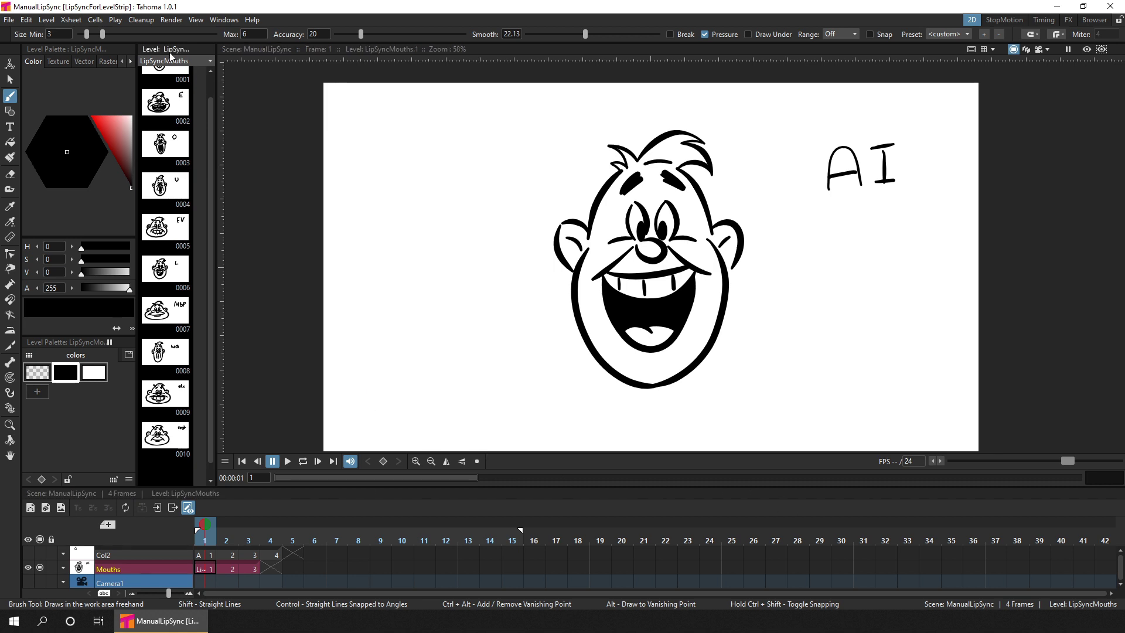
left_click_drag(170, 56, 342, 487)
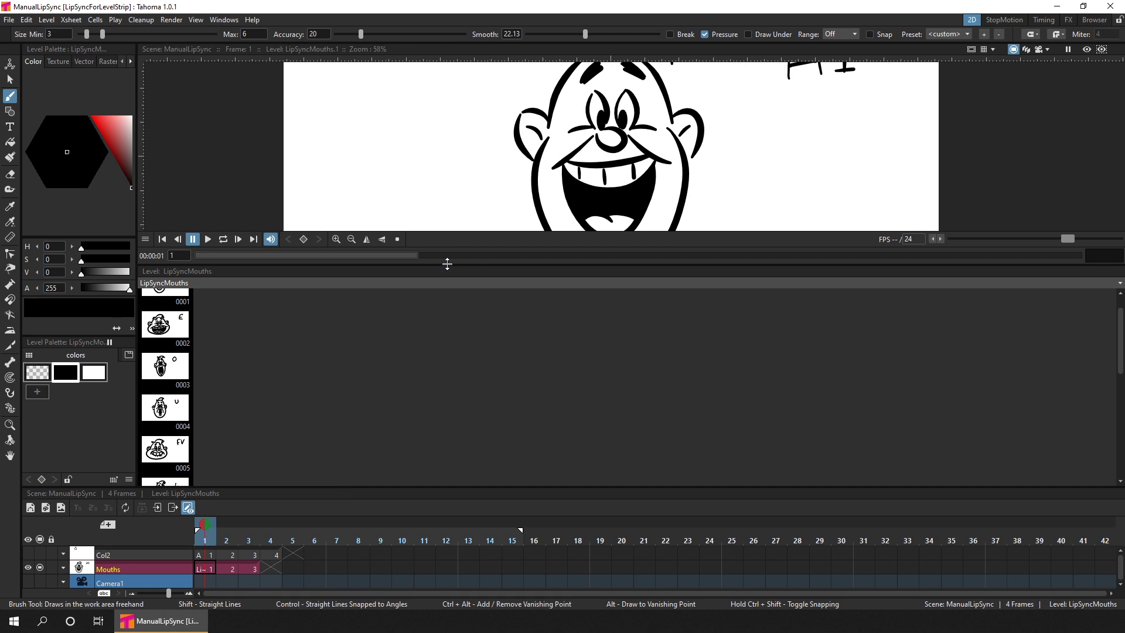
left_click_drag(445, 264, 448, 394)
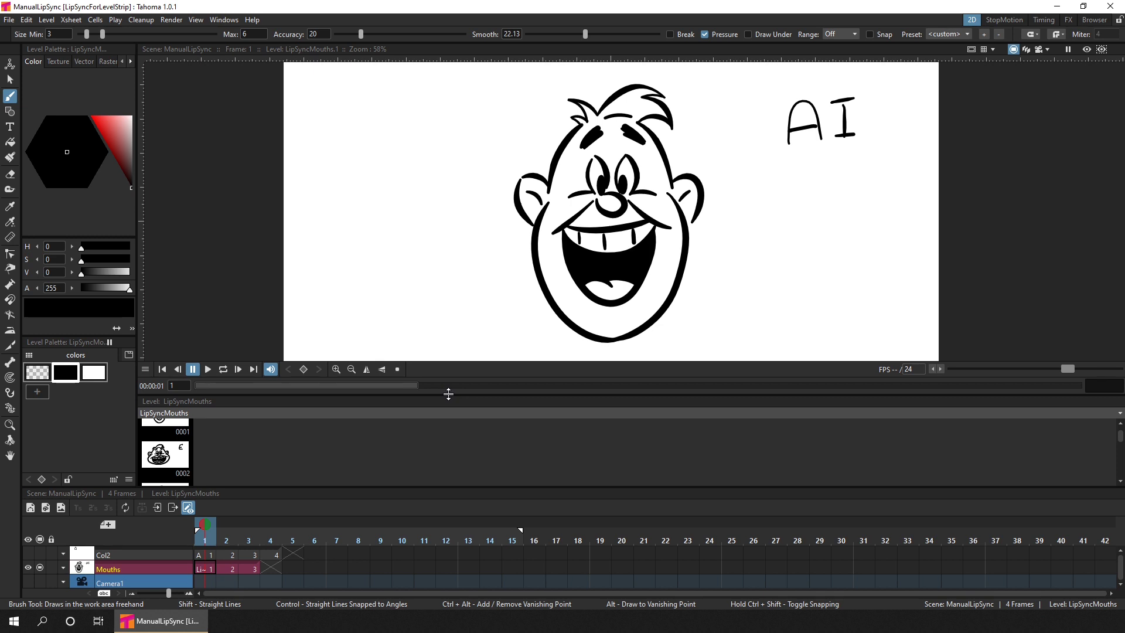
- Flip the docked strip to a horizontal row using Panel Settings > Toggle Orientation
right_click(170, 452)
mouse_move(235, 444)
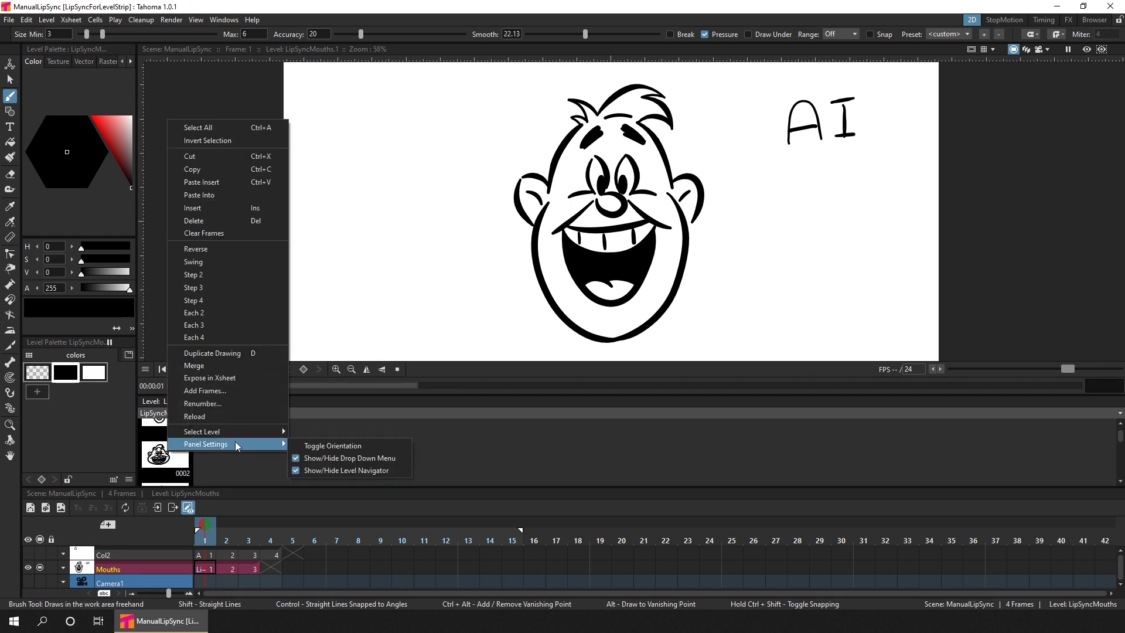
left_click(373, 447)
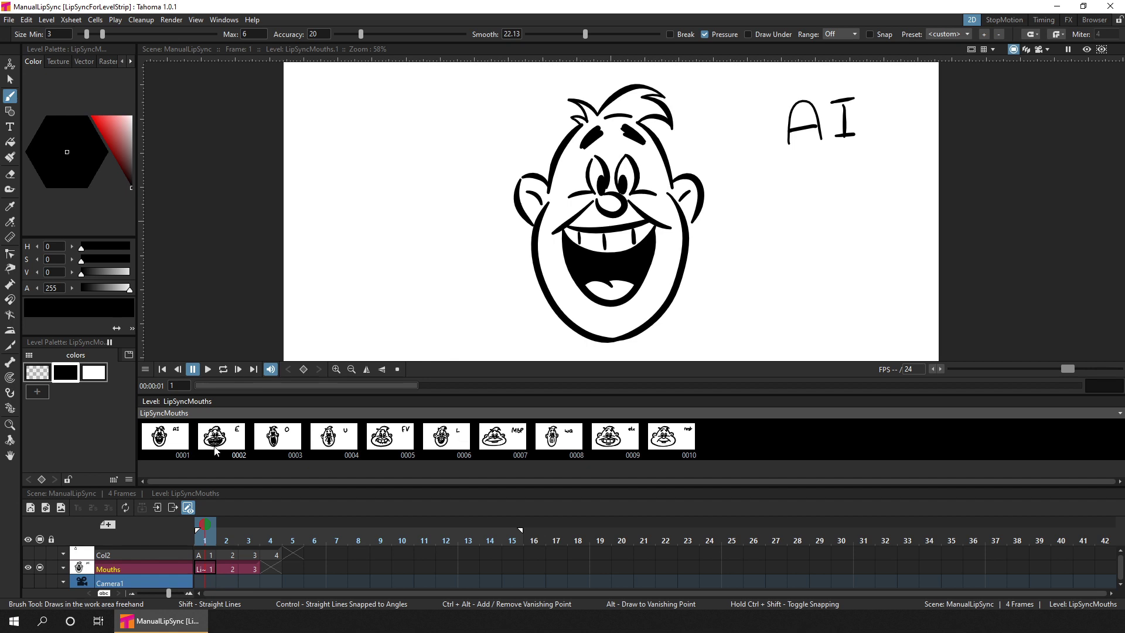
- Switch the strip's level between A and LipSyncMouths, ending on LipSyncMouths at Mouths frame 1
left_click(205, 571)
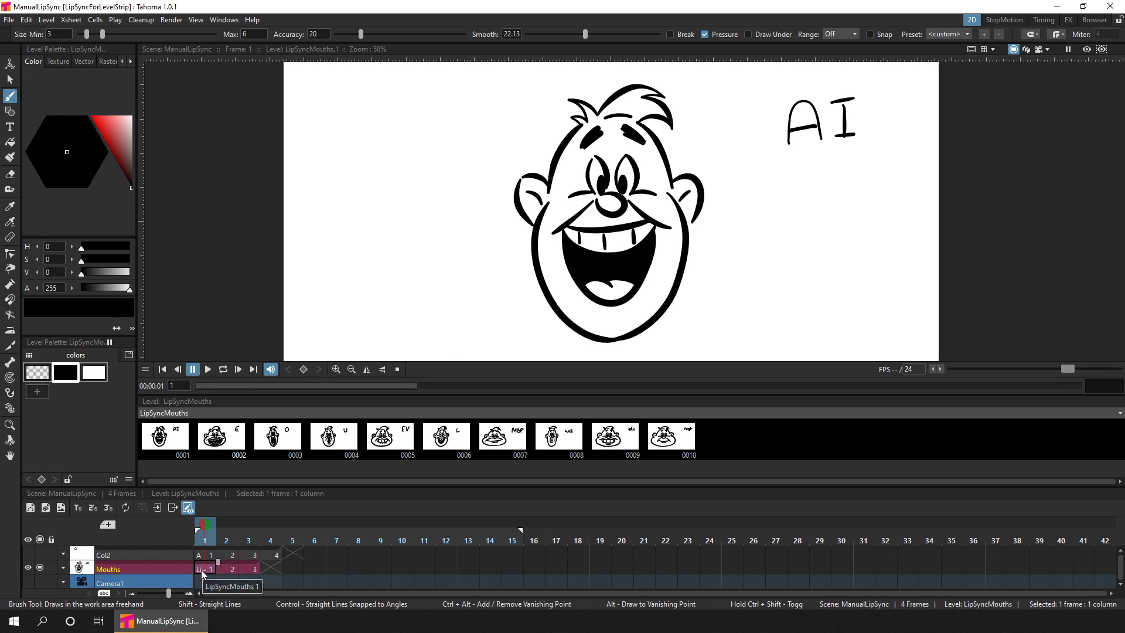
left_click(202, 552)
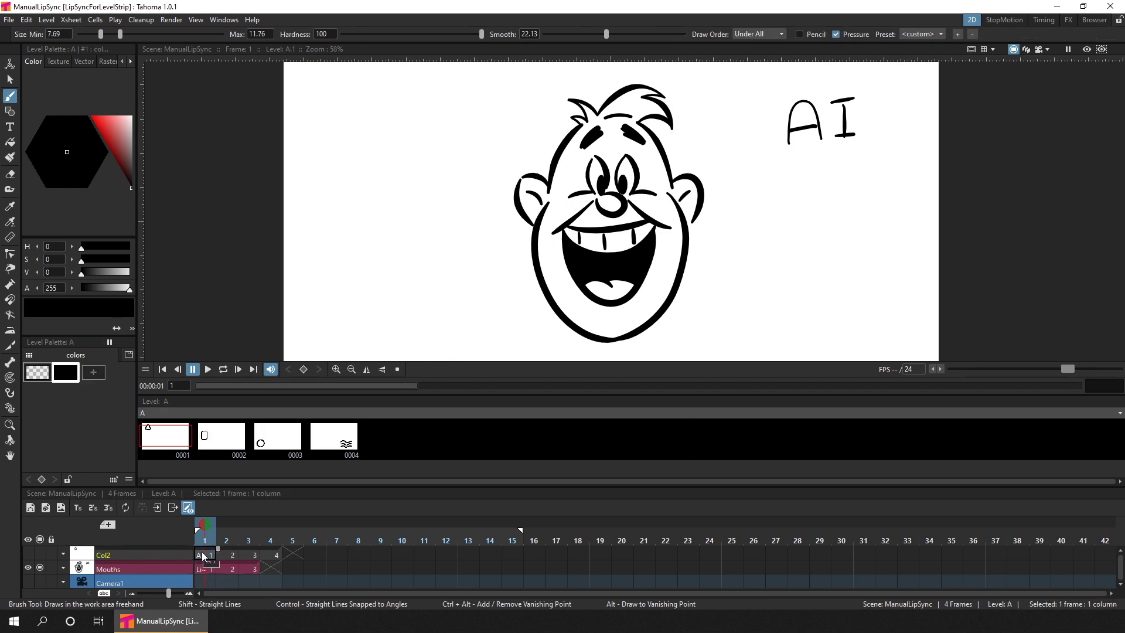
left_click(205, 570)
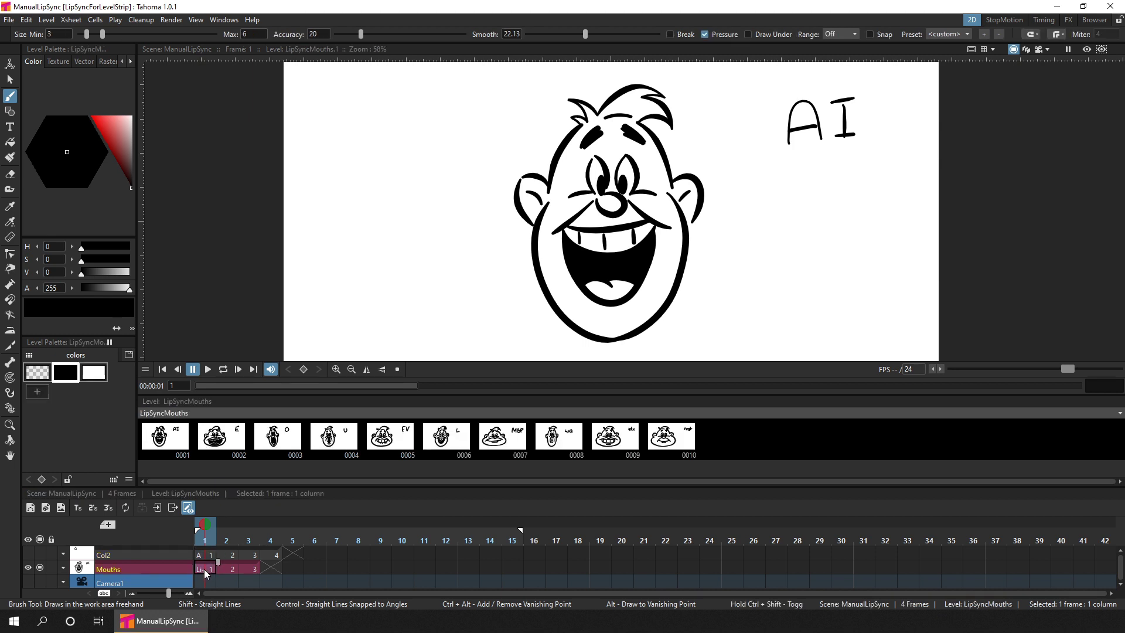
left_click(205, 554)
left_click(201, 569)
left_click(279, 413)
left_click(193, 434)
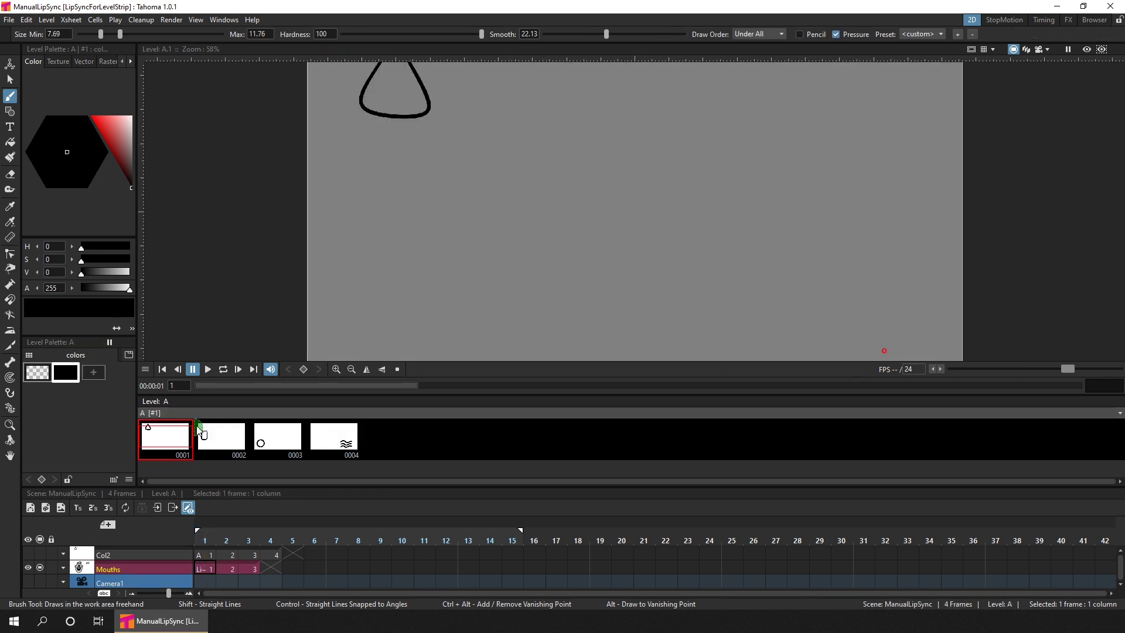
left_click(269, 412)
left_click(205, 424)
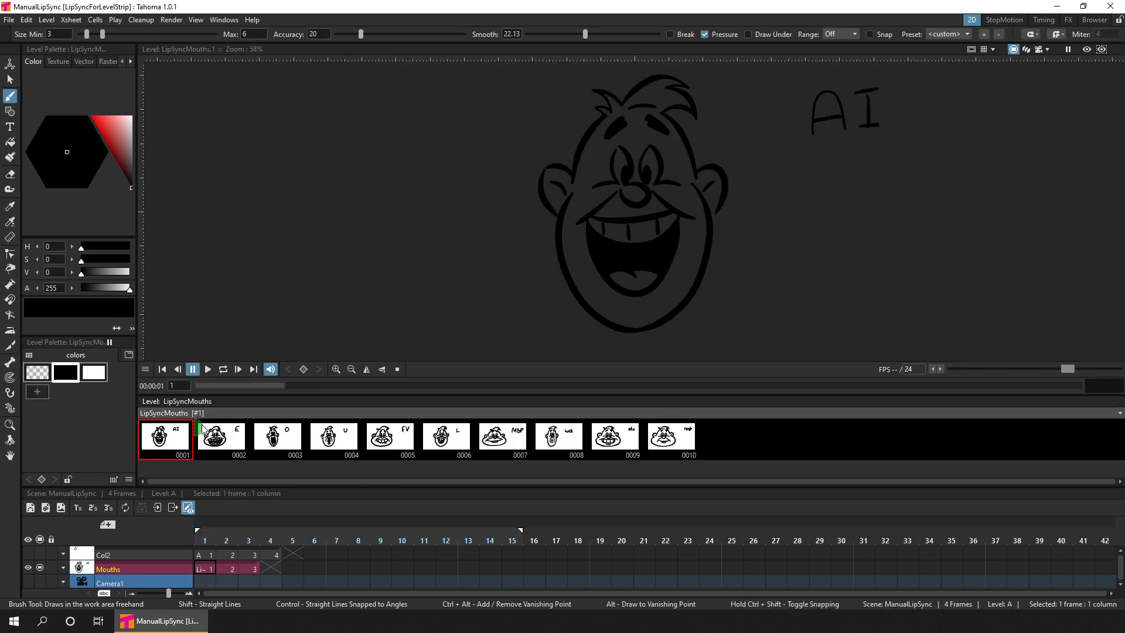
left_click(203, 568)
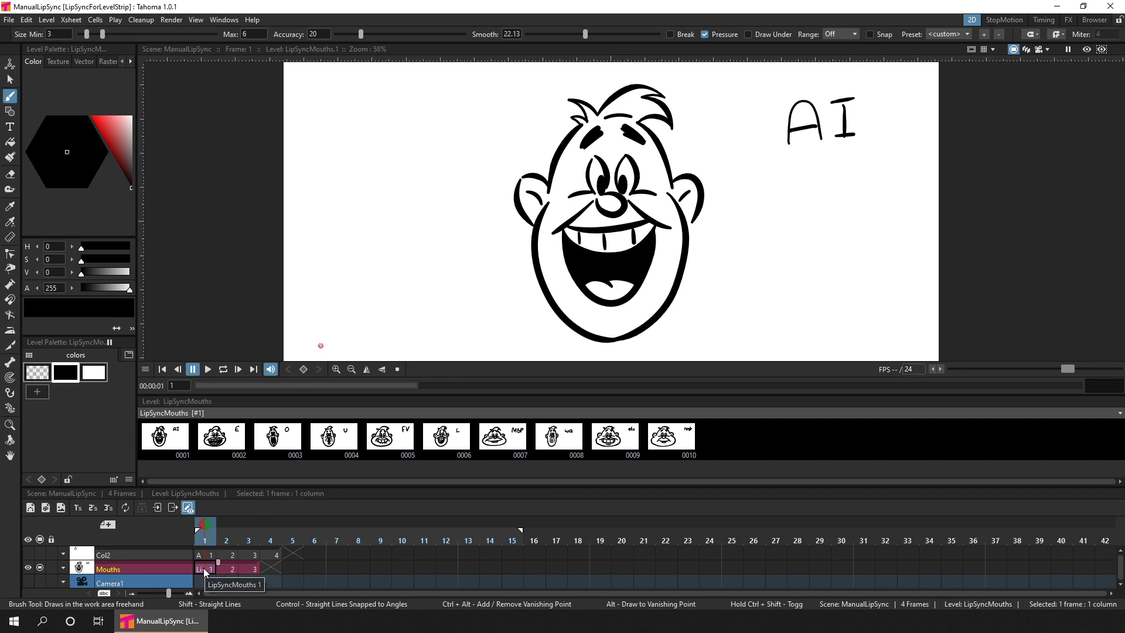
- Browse the E, neighbouring, AI and O mouth drawings in the strip
left_click(221, 438)
key("period")
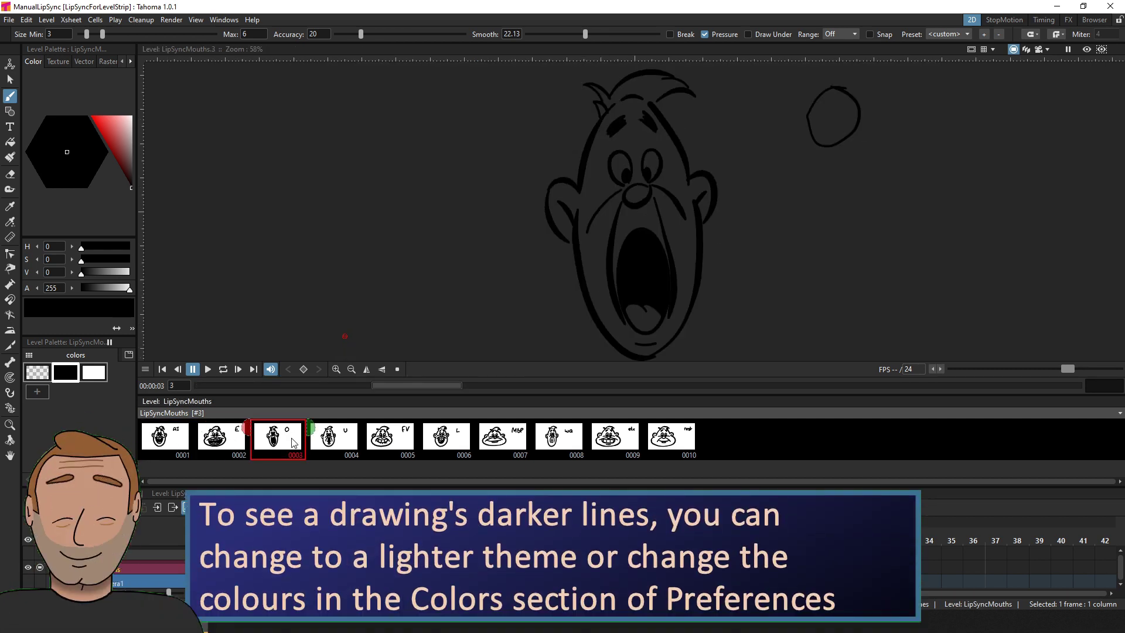
key("period")
key("comma")
key("comma")
left_click(165, 445)
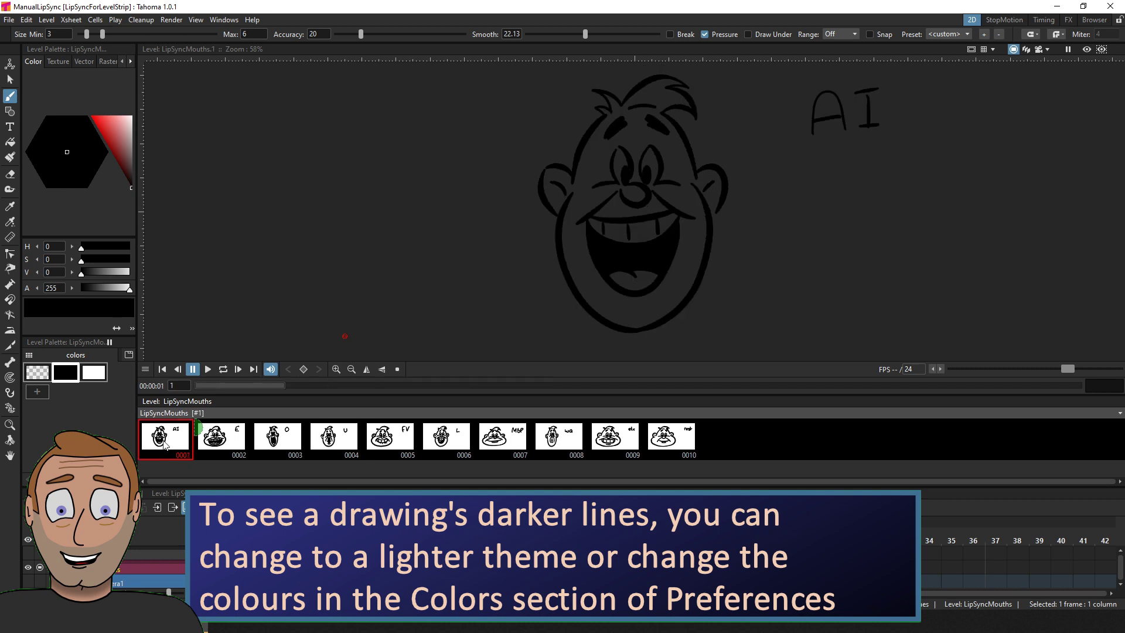
left_click(286, 439)
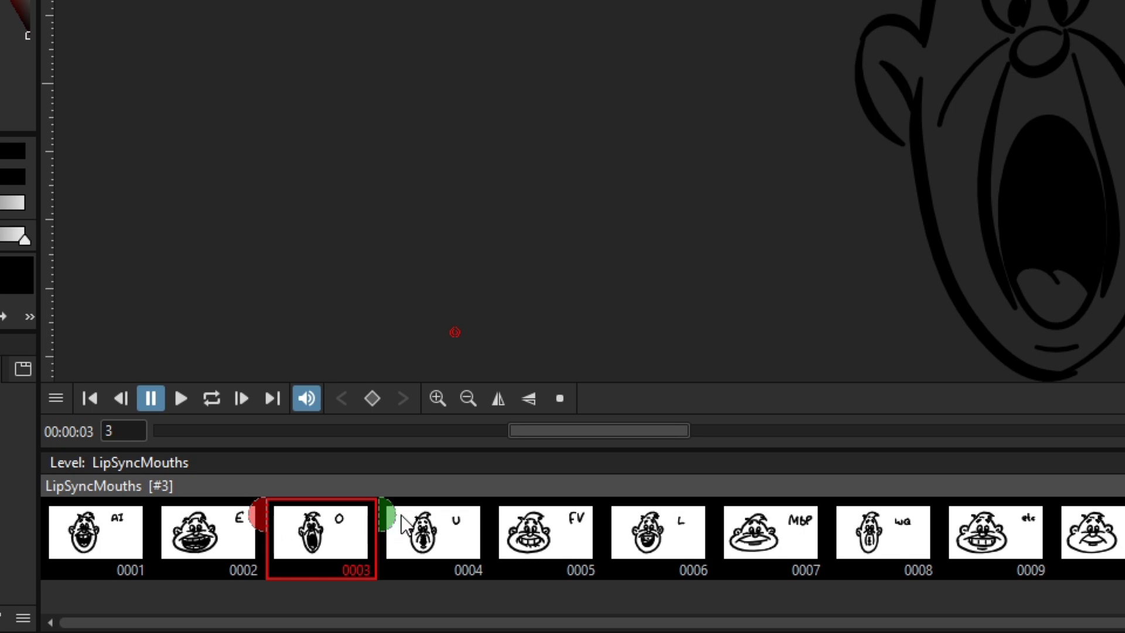
- Onion-skin the drawings after the O mouth, adjusting the range between 0004 and 0006
left_click_drag(388, 515, 548, 515)
left_click_drag(631, 519, 620, 522)
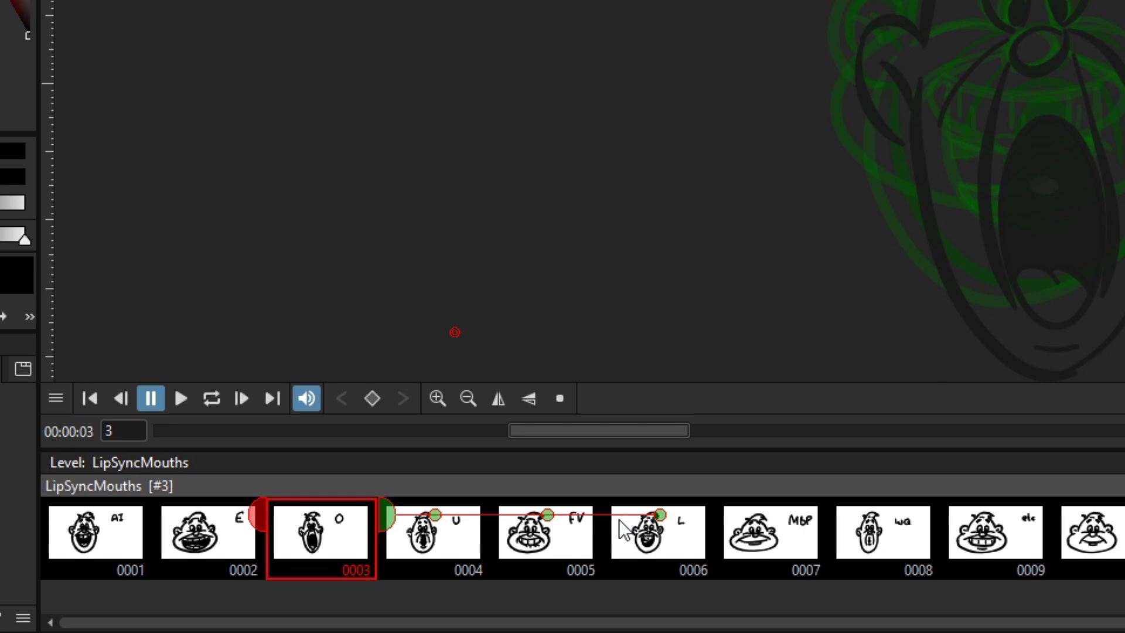
left_click_drag(660, 515, 355, 533)
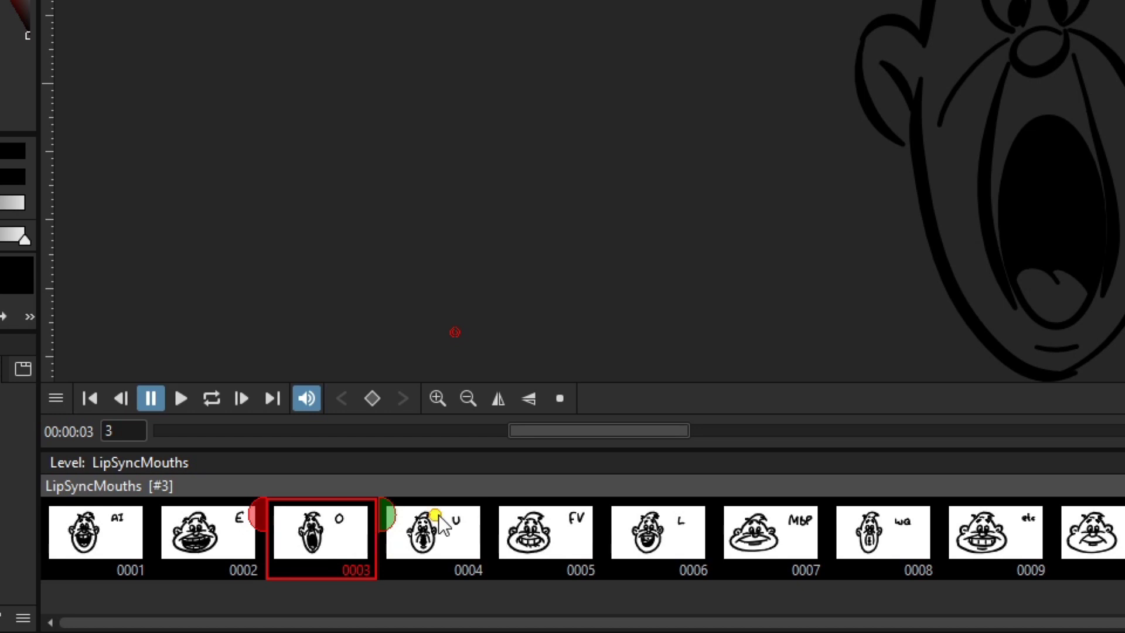
left_click(547, 516)
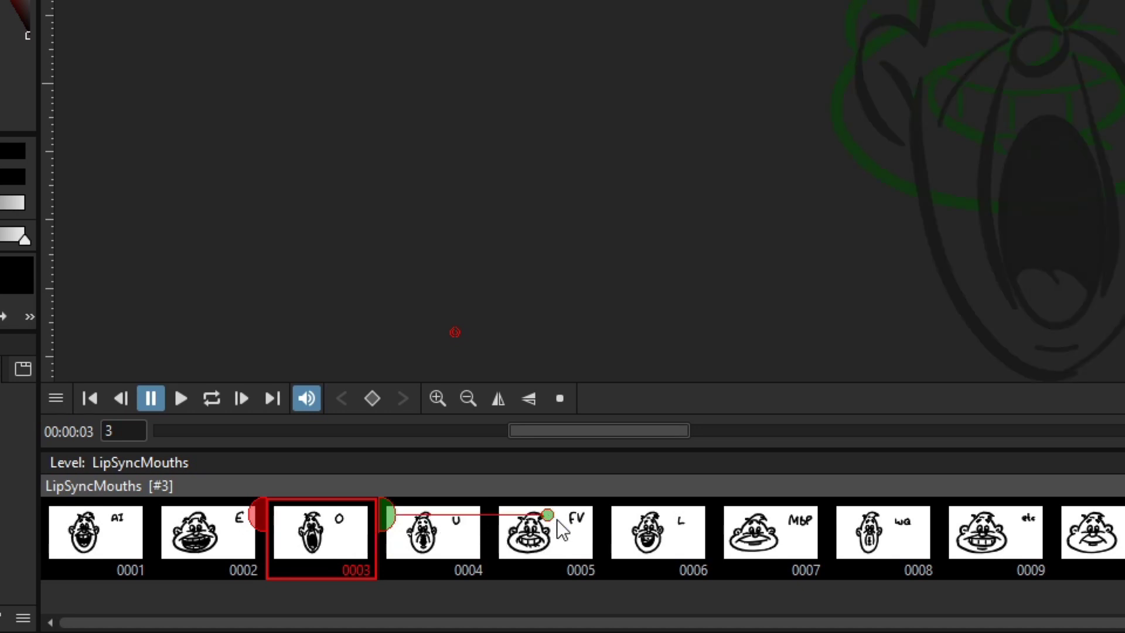
left_click(549, 517)
left_click(660, 516)
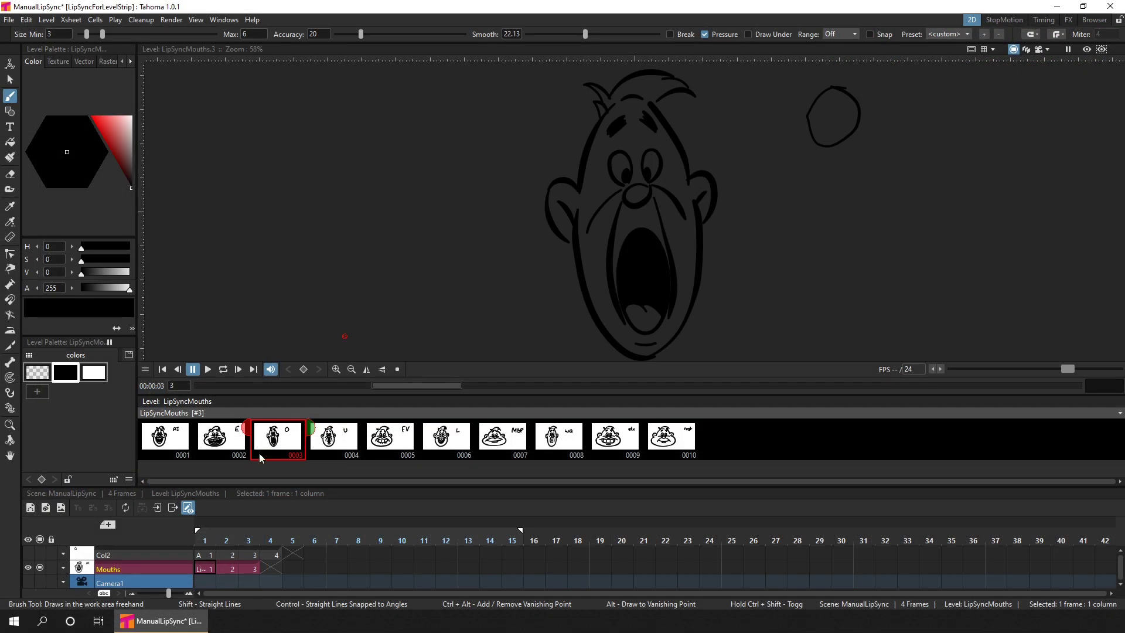
- Open the Interface preferences and inspect the Level Strip icon size of 80 x 45
left_click(9, 20)
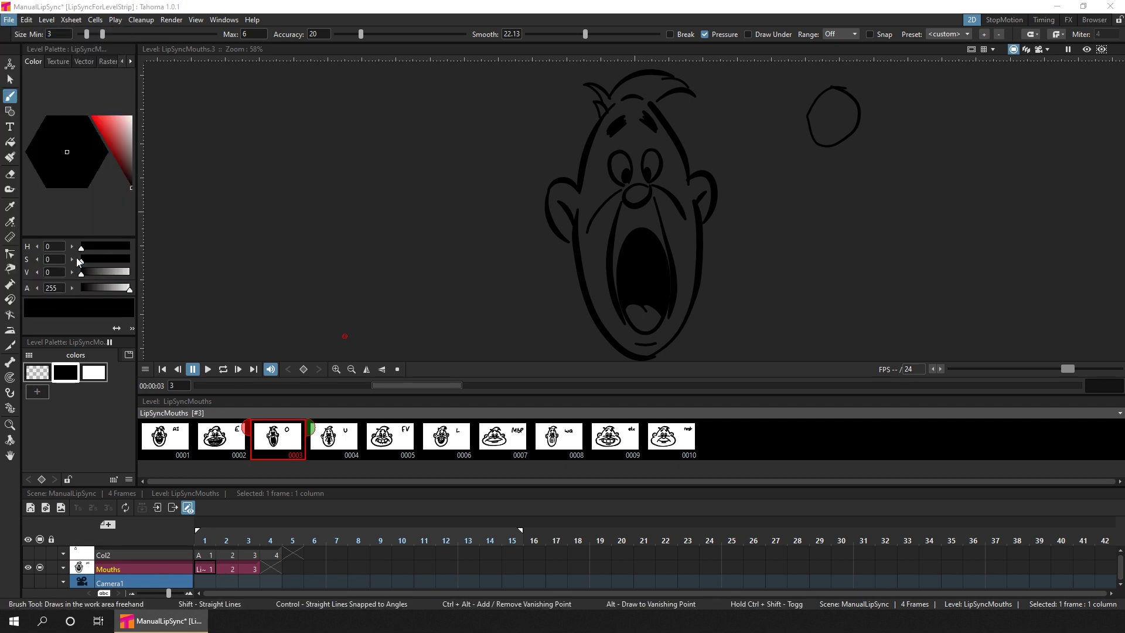
key("ctrl+u")
left_click(370, 190)
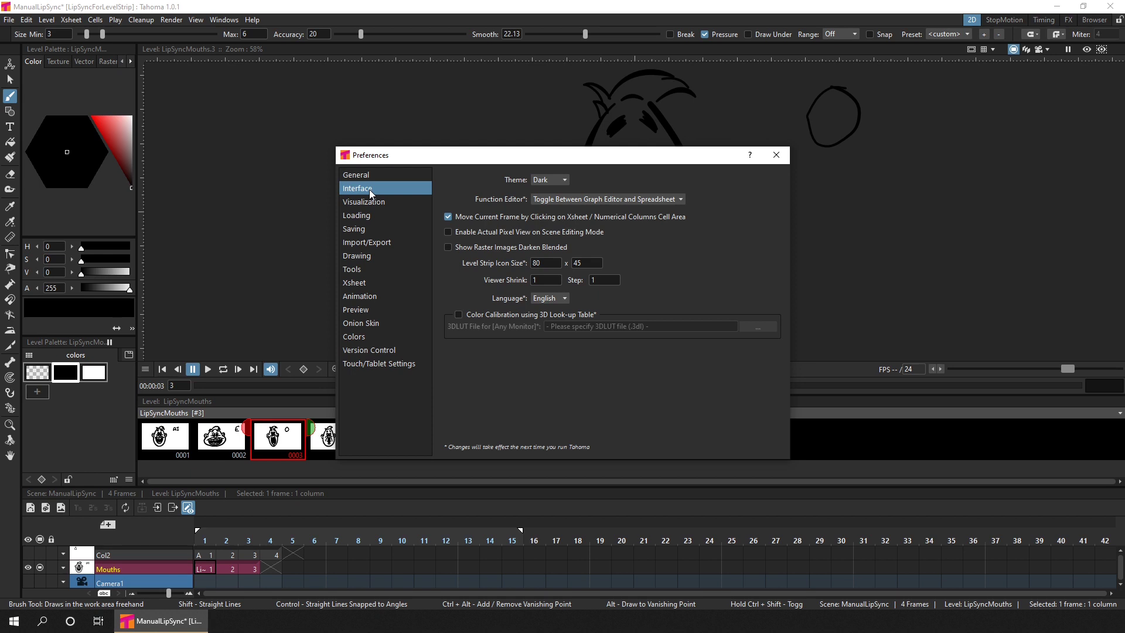
left_click(552, 262)
left_click(587, 264)
- Close Preferences and place FV at Mouths frame 4, L at frame 5, drawings 4–6 at frames 7–9
left_click(776, 155)
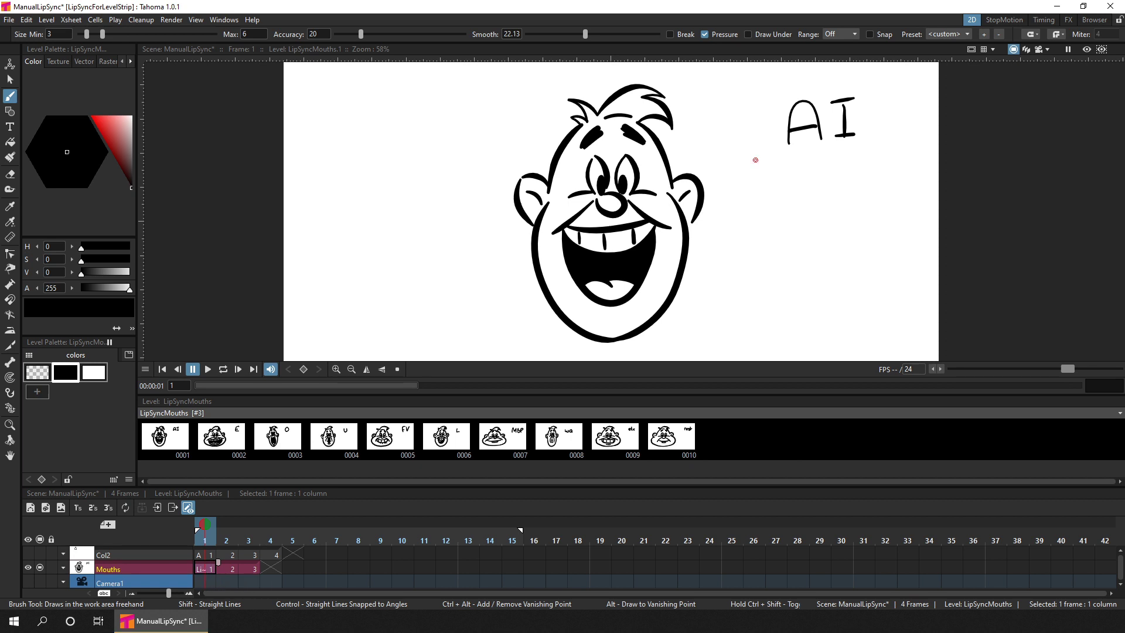
left_click_drag(387, 460, 274, 573)
left_click_drag(449, 459, 294, 573)
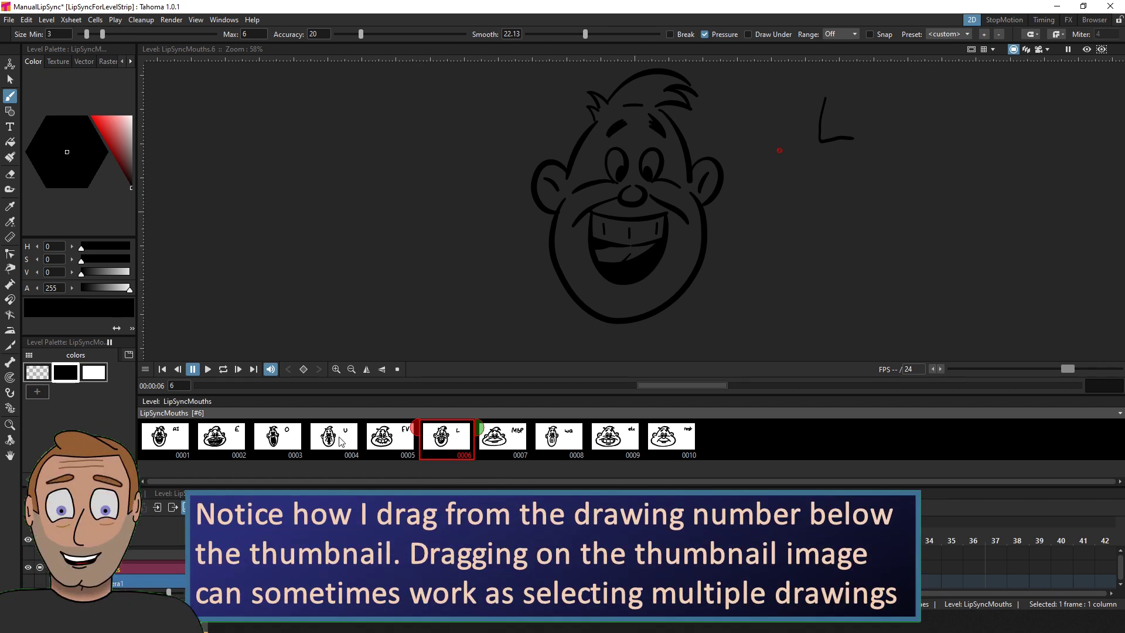
mouse_move(342, 441)
left_mouse_down()
mouse_move(446, 441)
mouse_move(393, 546)
mouse_move(332, 571)
left_mouse_up()
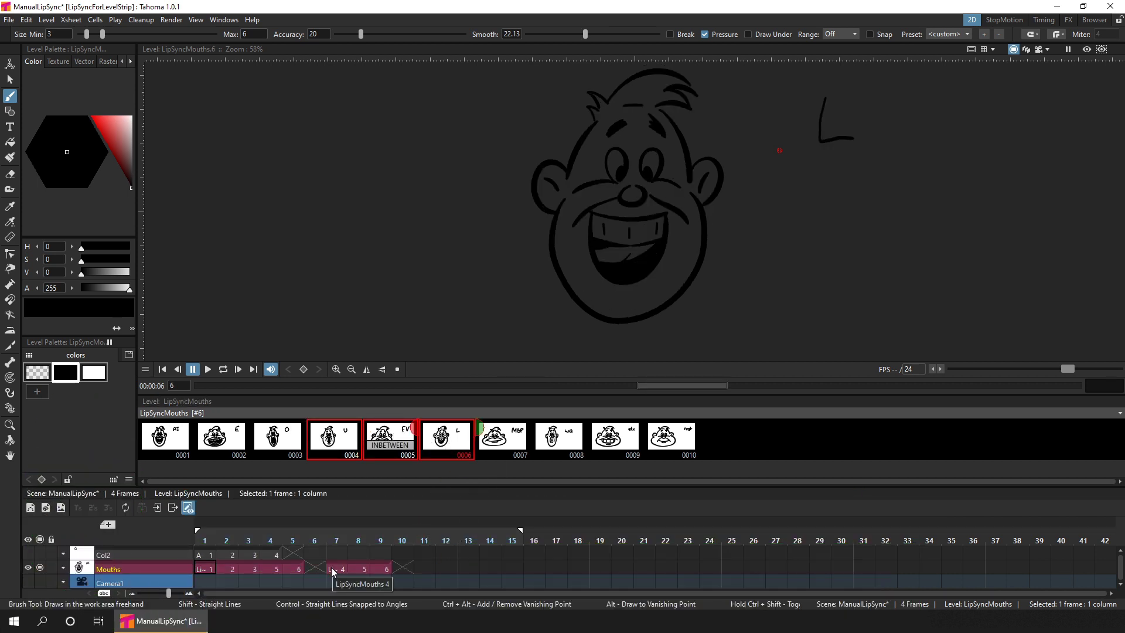
- Place drawings 2–6 into Mouths frames 11–15 and drawings 1, 4, 6, 7 into frames 17–20
left_click(219, 443)
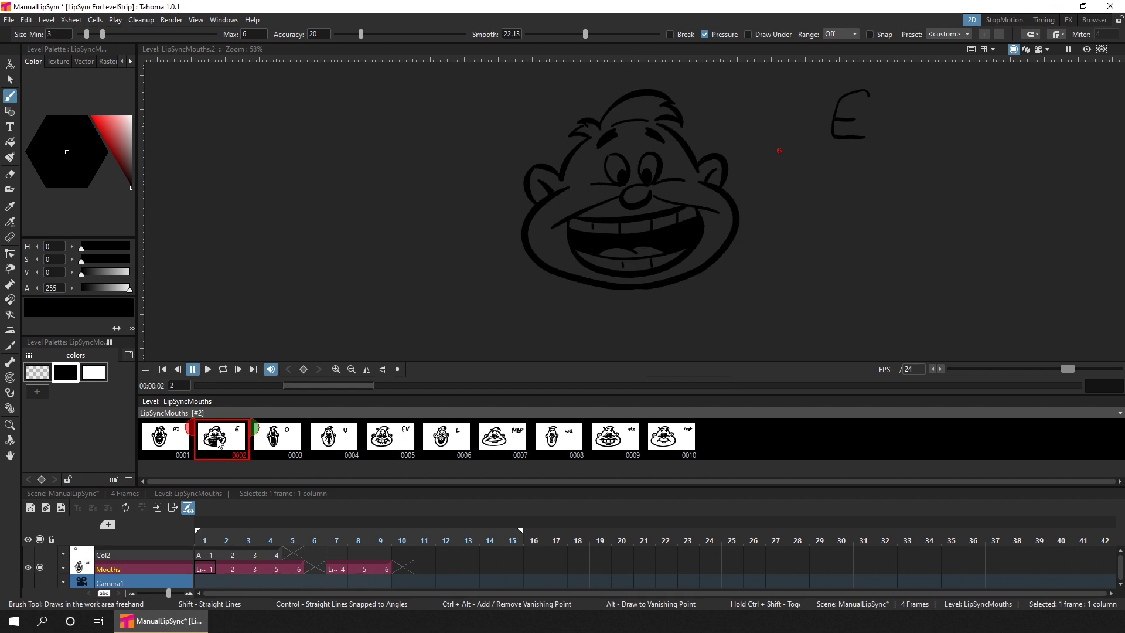
left_click(451, 443, "shift")
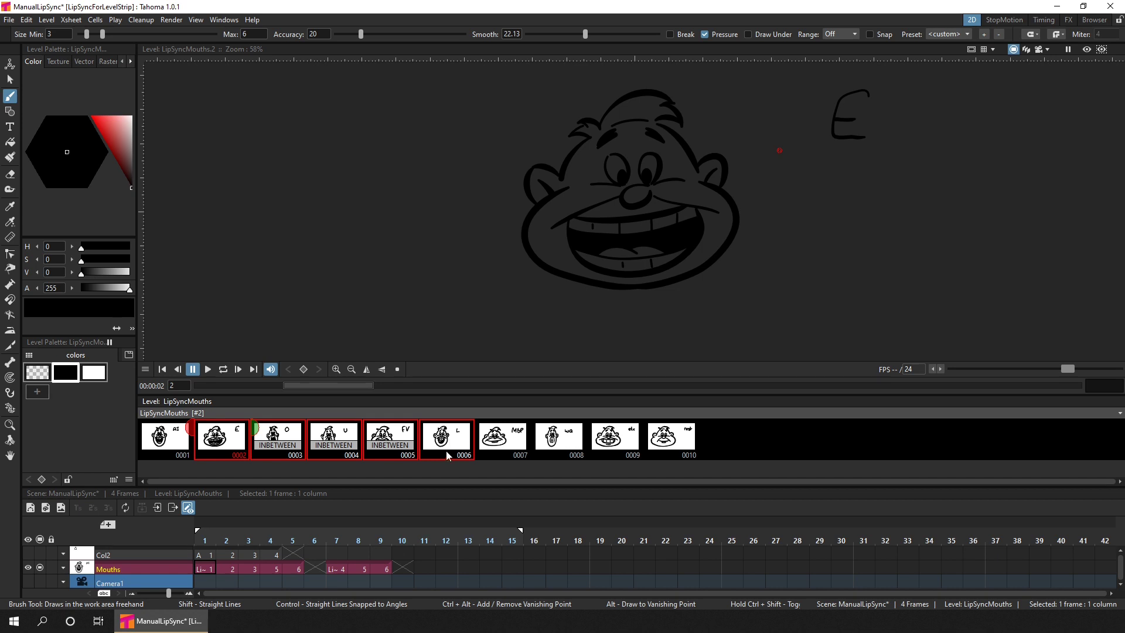
left_click_drag(450, 454, 429, 569)
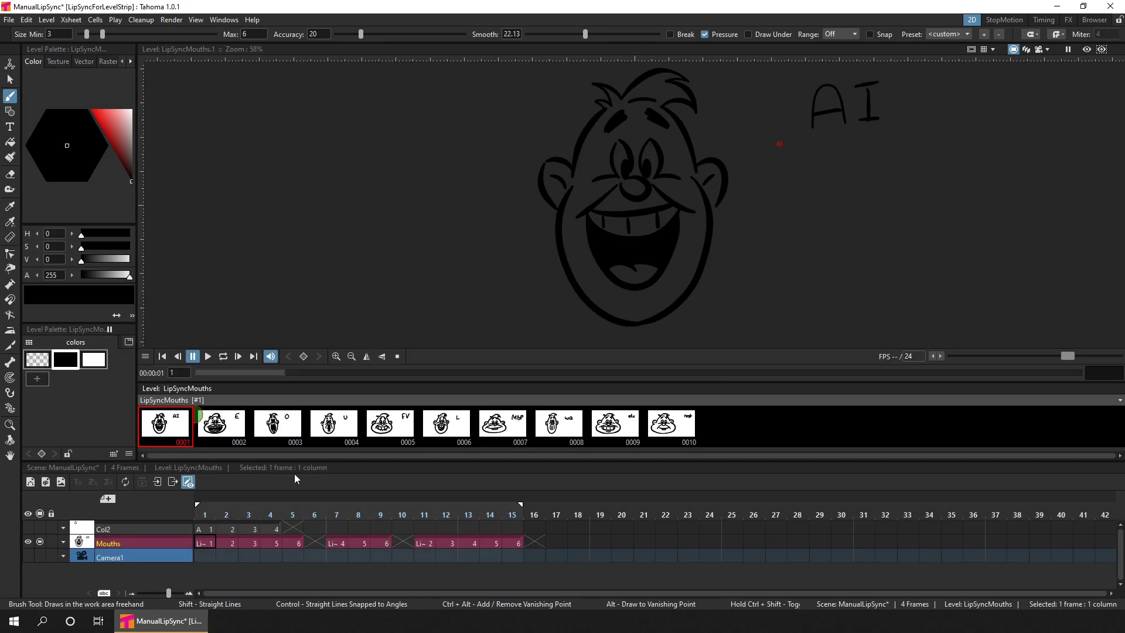
left_click(329, 429, "ctrl")
left_click(444, 432, "ctrl")
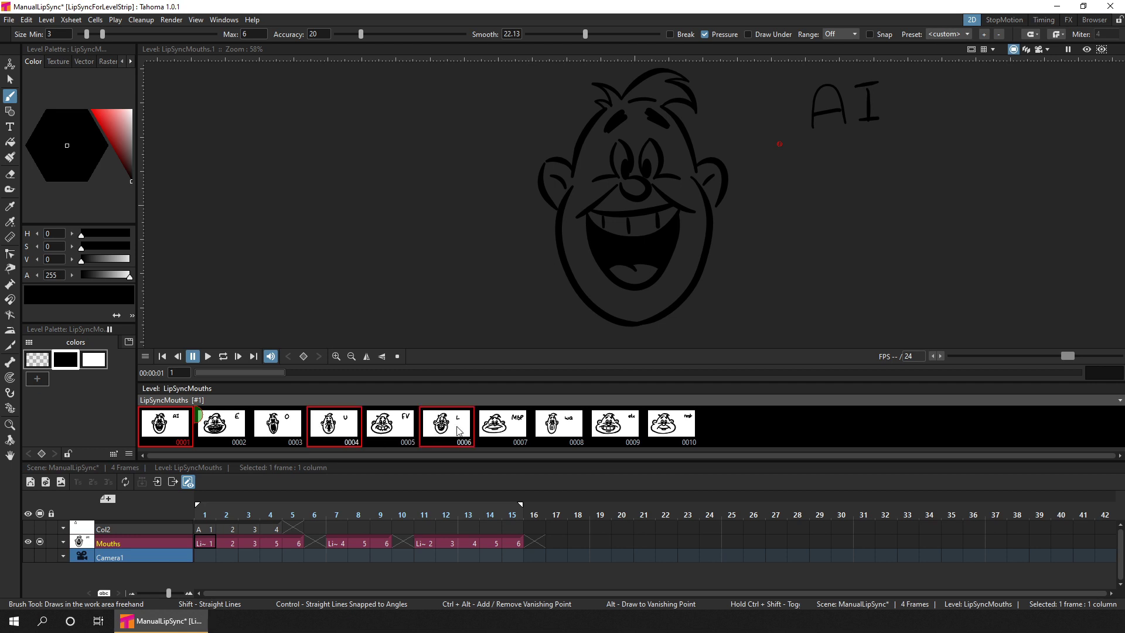
left_click_drag(503, 439, 560, 544)
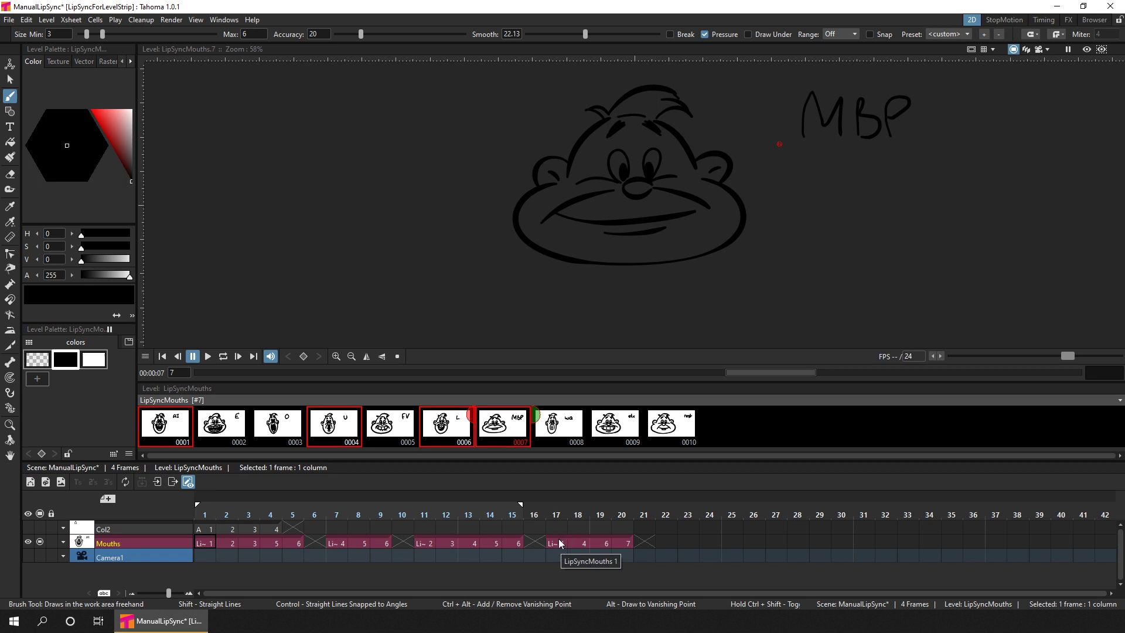
- Extend drawings 1, 4, 6 and 7 to hold frames 17–20, 21–26, 27–28 and 29–31
left_click(558, 541)
left_click_drag(569, 537, 765, 536)
left_click(646, 544)
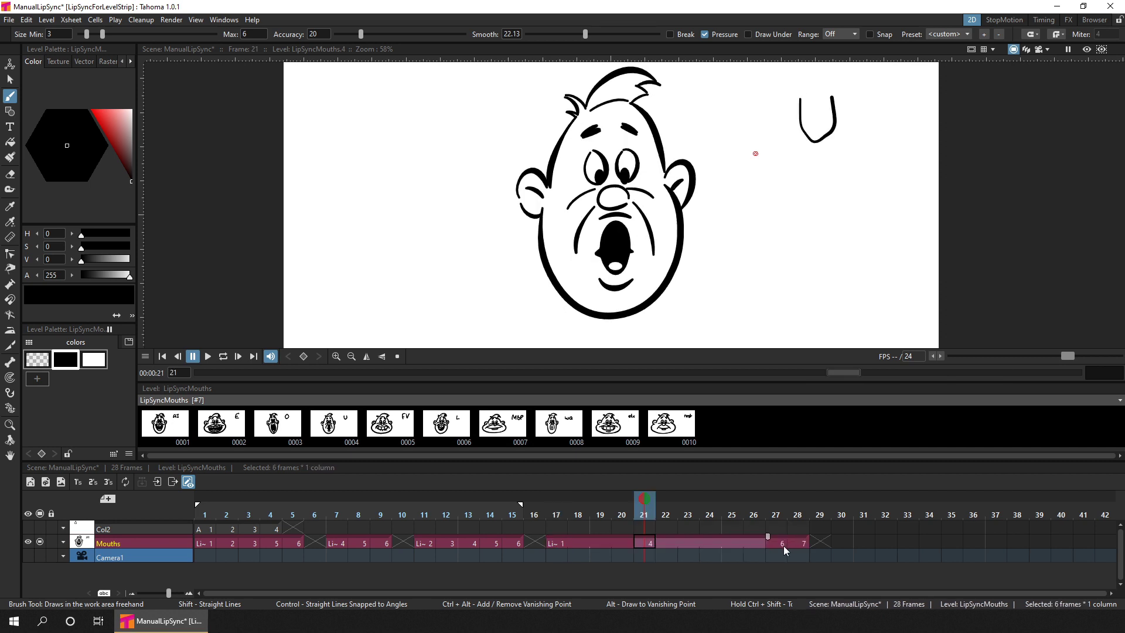
left_click(783, 544)
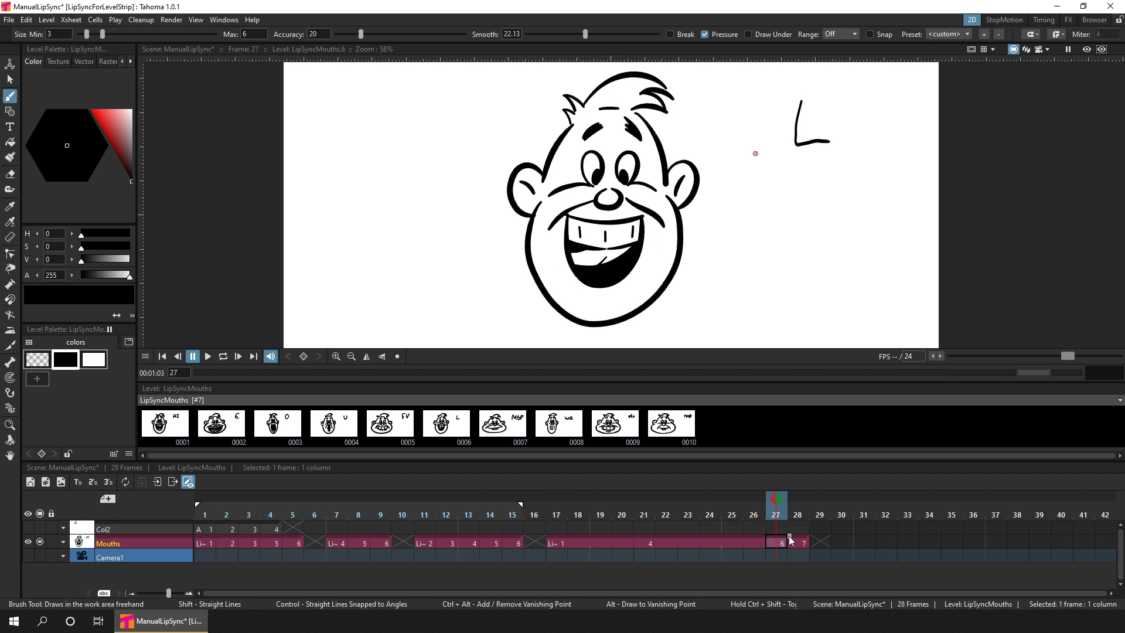
left_click_drag(789, 536, 878, 537)
left_click(820, 544)
left_click(884, 543)
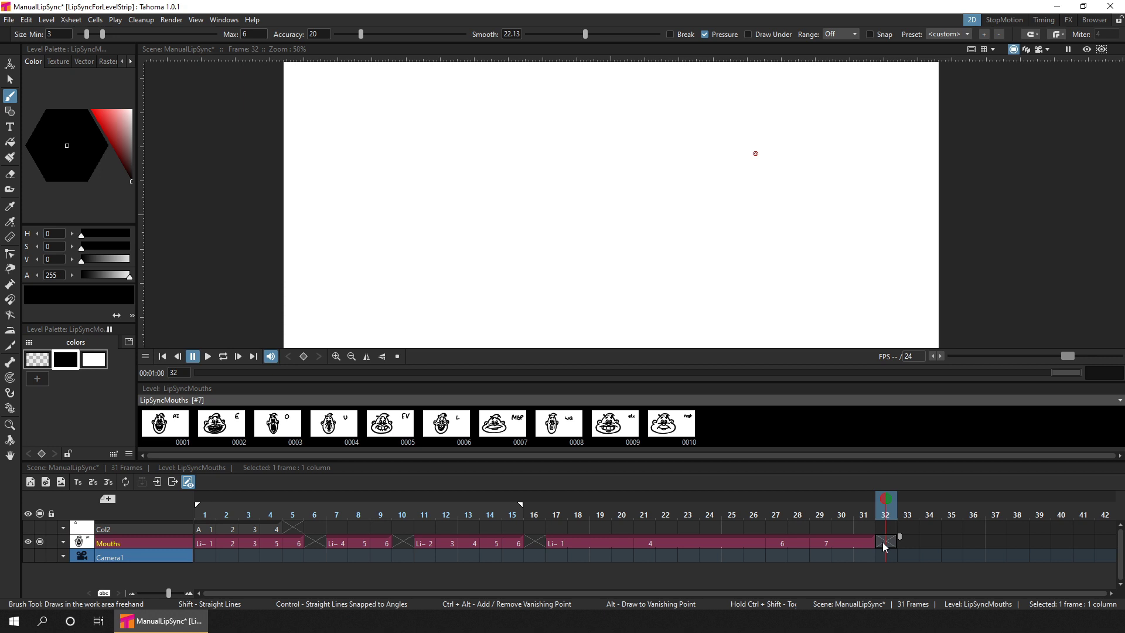
left_click(504, 441)
- Drop the MBP drawing on the timeline, then undo the extra Col2 column it created
left_click_drag(502, 444, 469, 544)
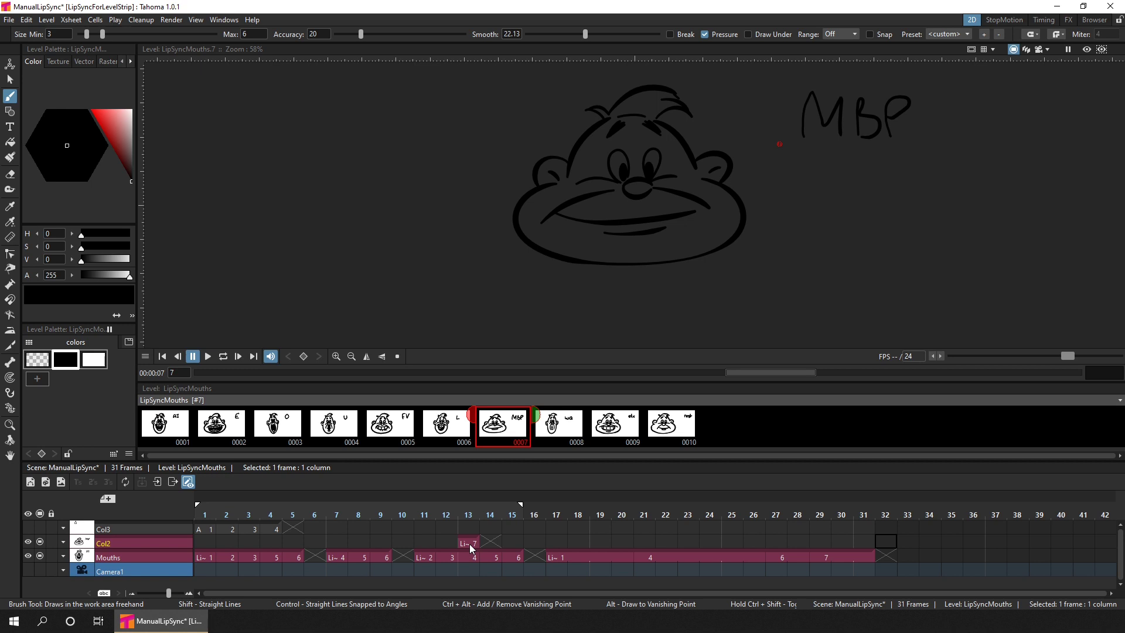
key("ctrl+z")
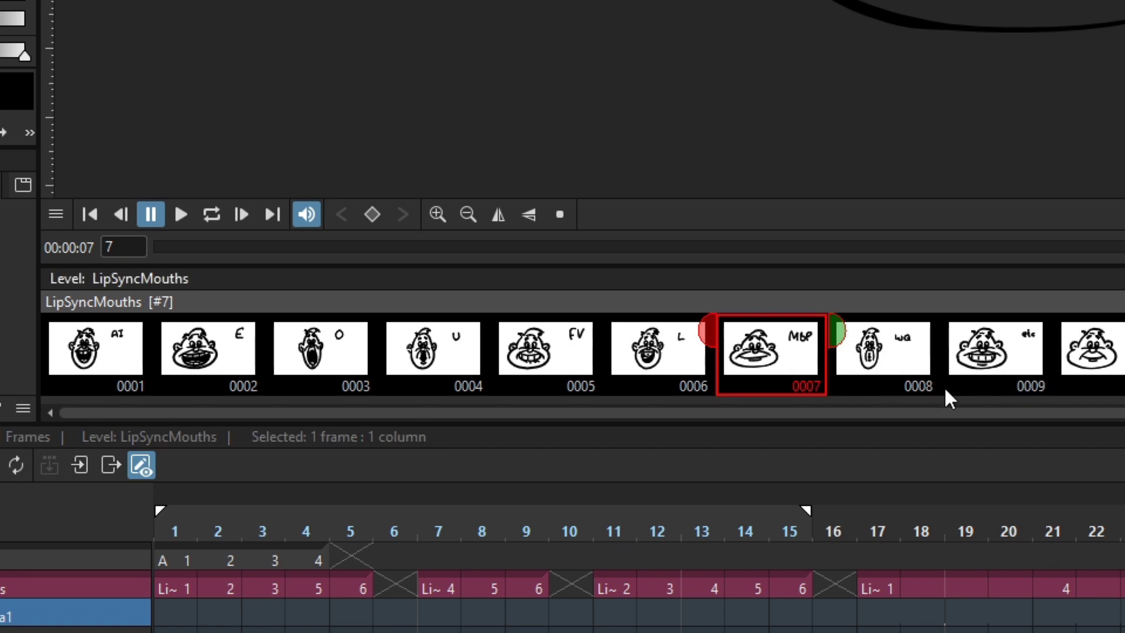
- Drop mouth drawing 0009 onto Mouths frame 3, then replace it with WQ mouth drawing 0008
left_click_drag(993, 379, 259, 592)
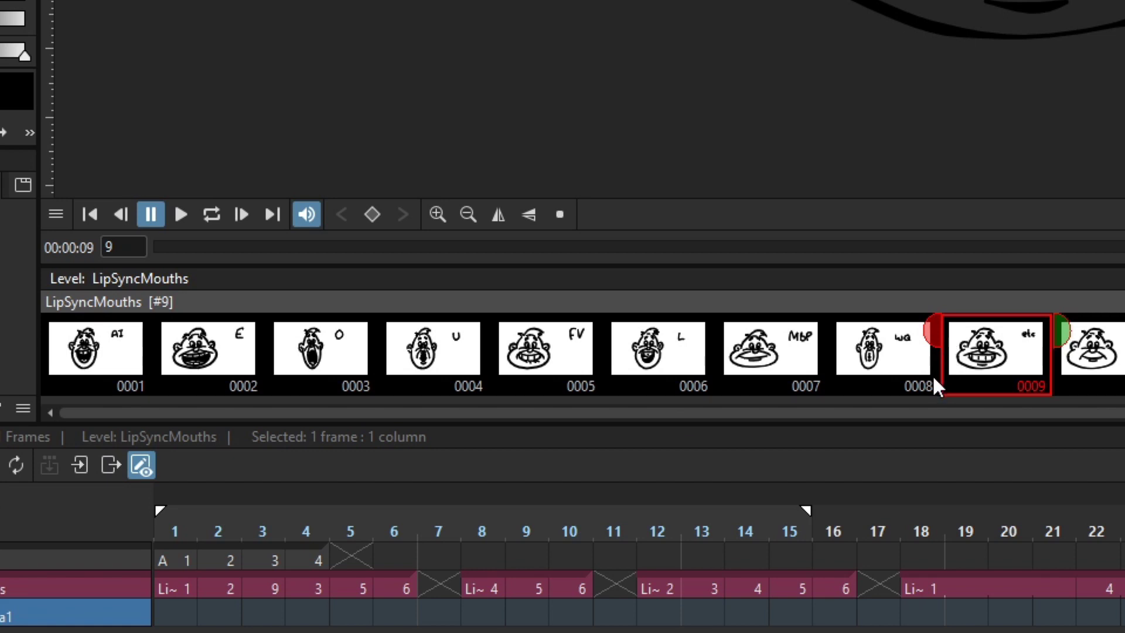
left_click(902, 384)
left_click_drag(895, 386, 269, 592)
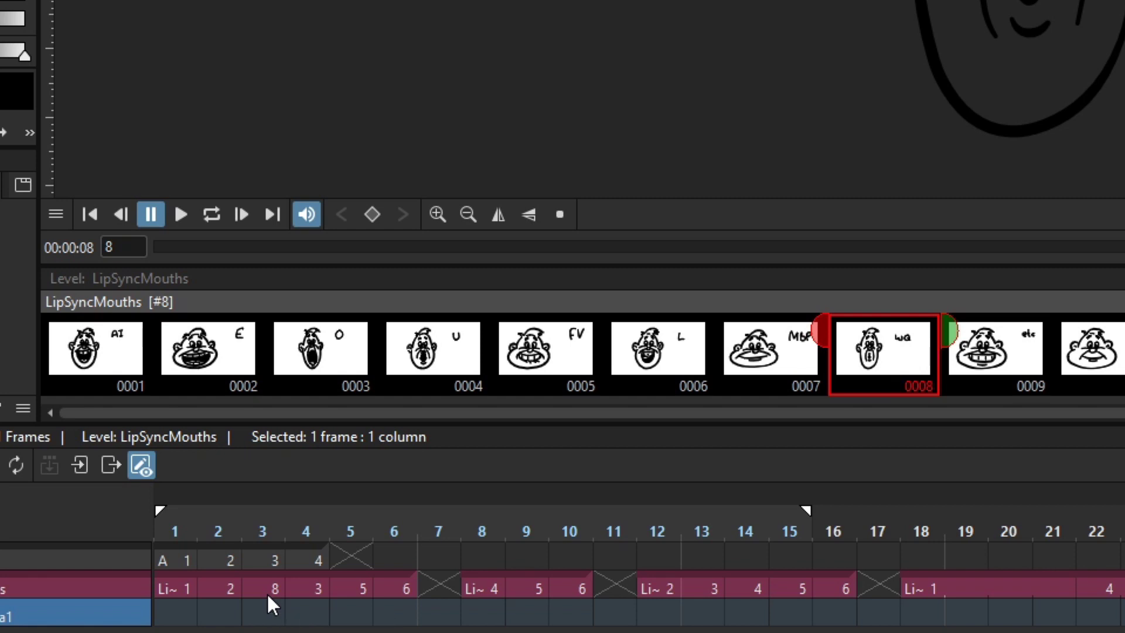
left_click(266, 593)
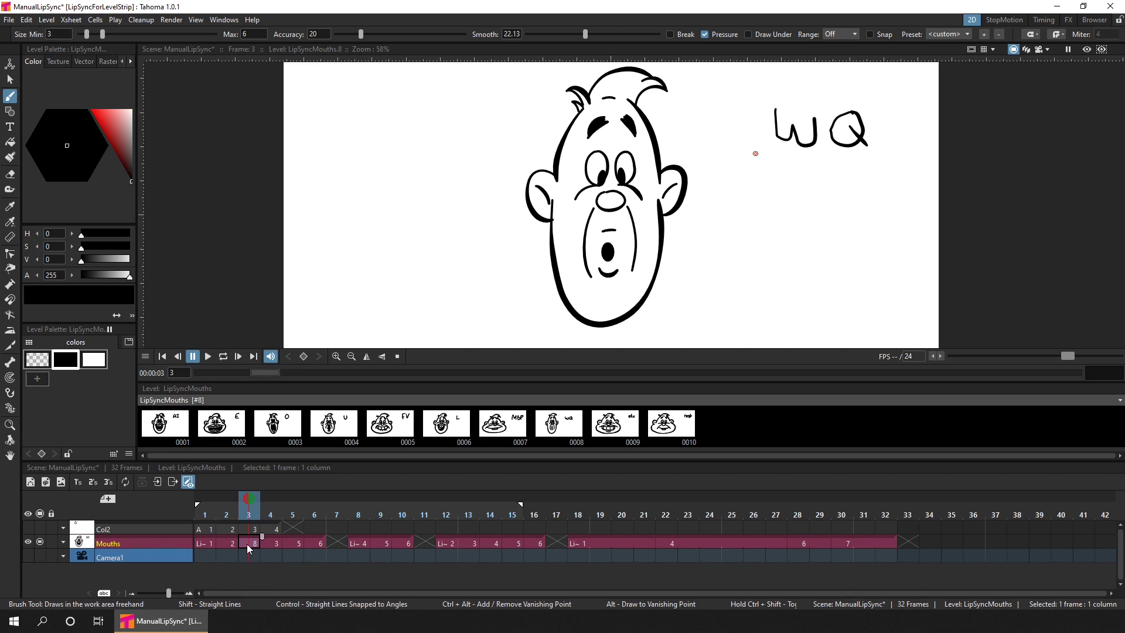
right_click(286, 424)
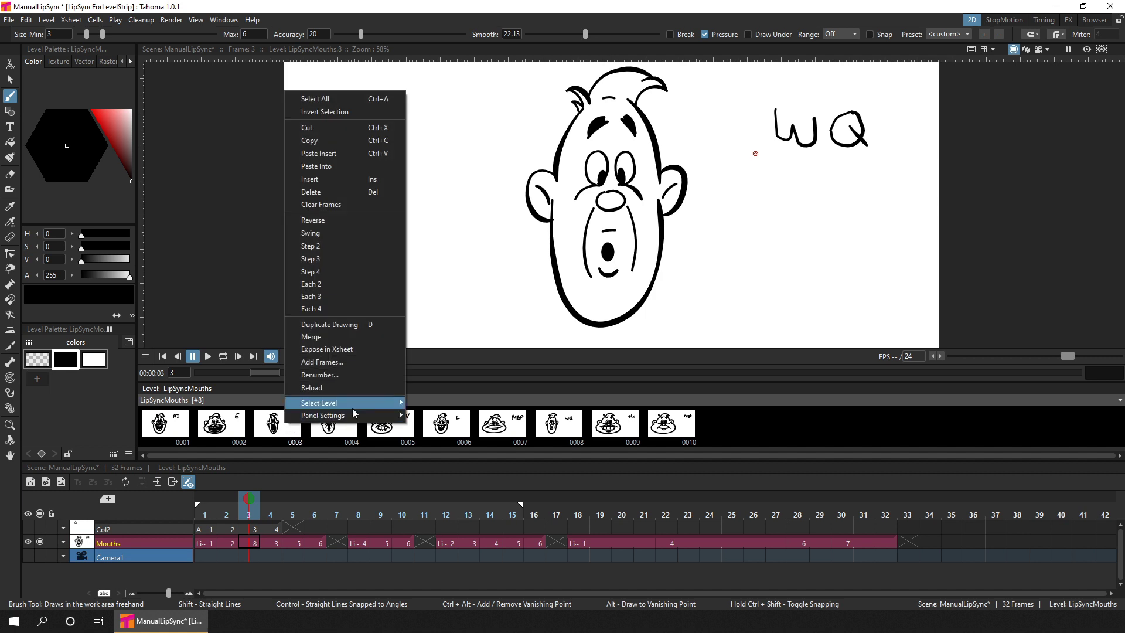
mouse_move(392, 416)
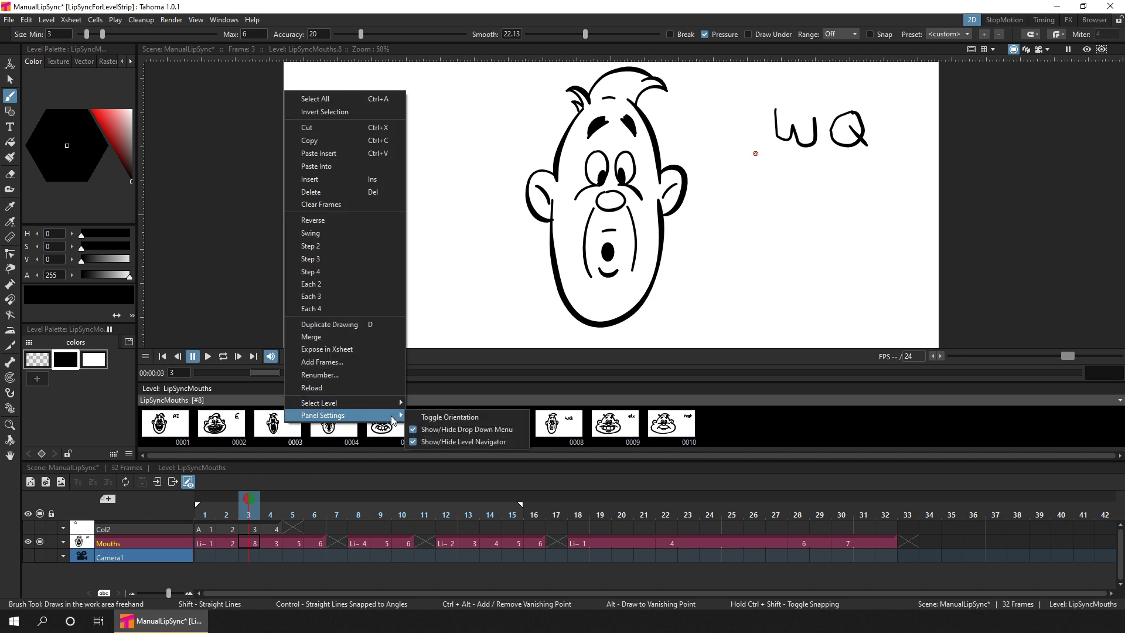
left_click(514, 428)
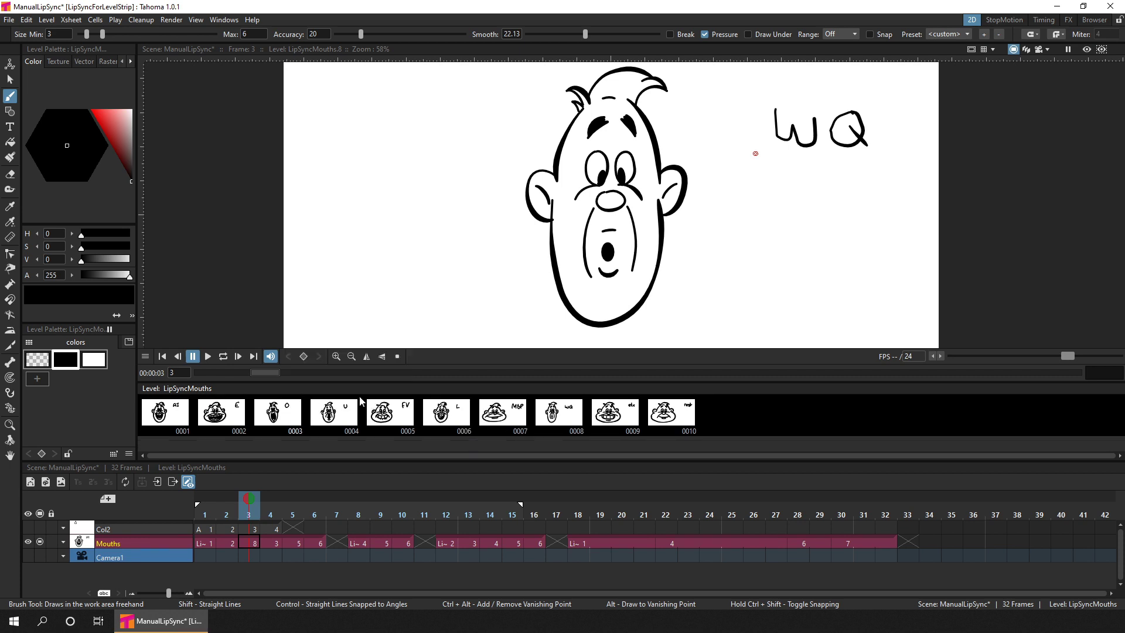
right_click(393, 408)
mouse_move(456, 392)
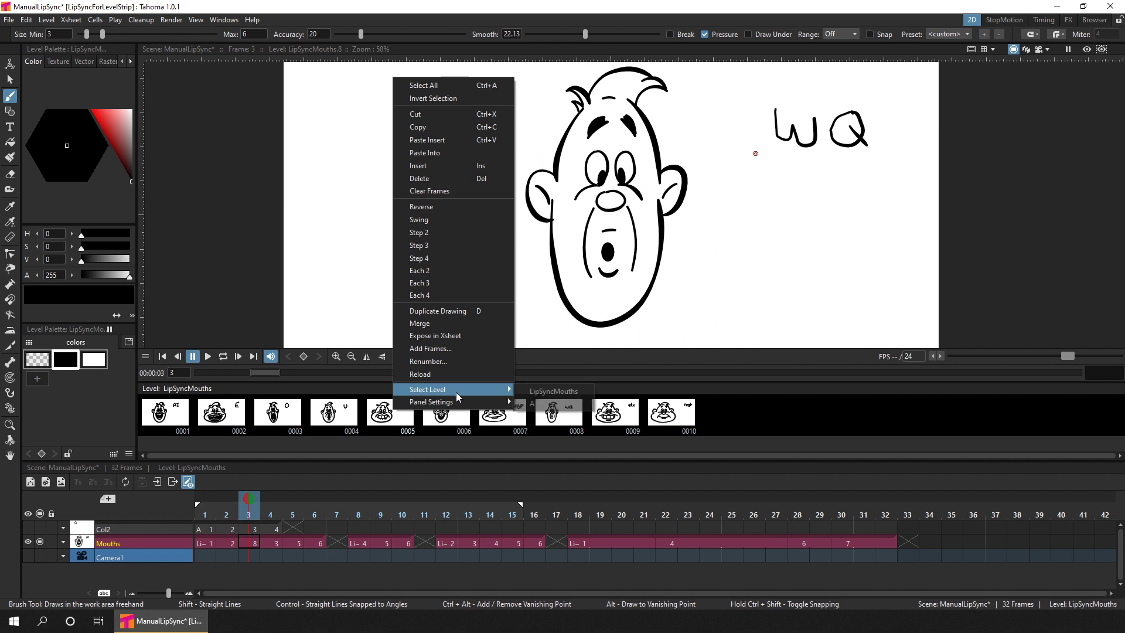
left_click(564, 414)
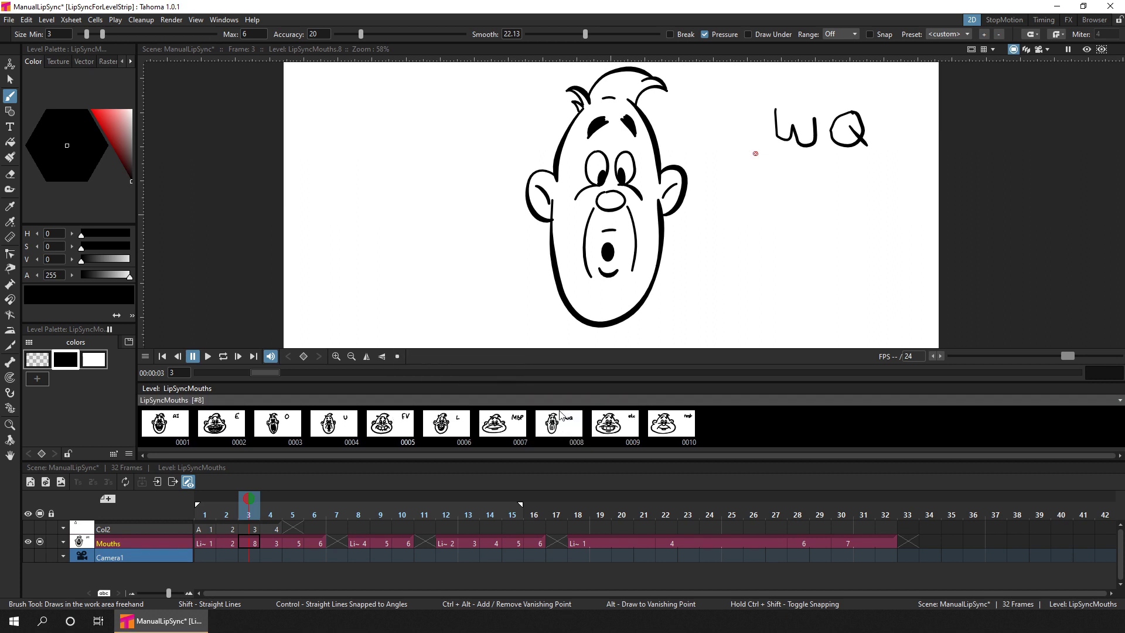
left_click(249, 532)
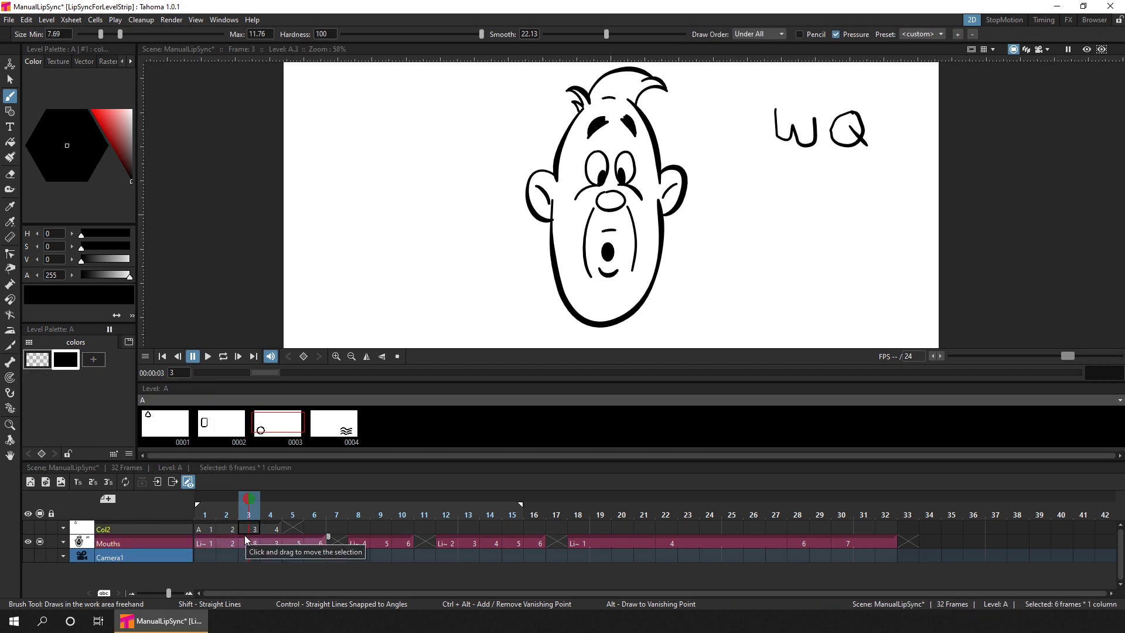
- Hide the Level Strip's drop-down row and select Col2 frame 3 to list level A's four drawings
right_click(285, 428)
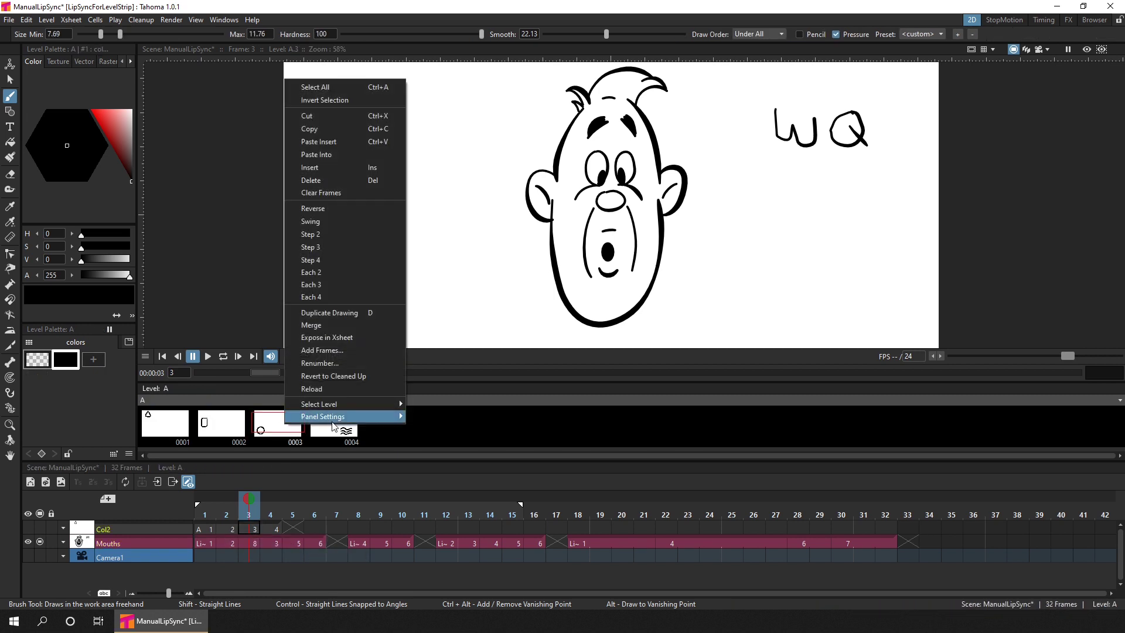
mouse_move(333, 417)
left_click(489, 430)
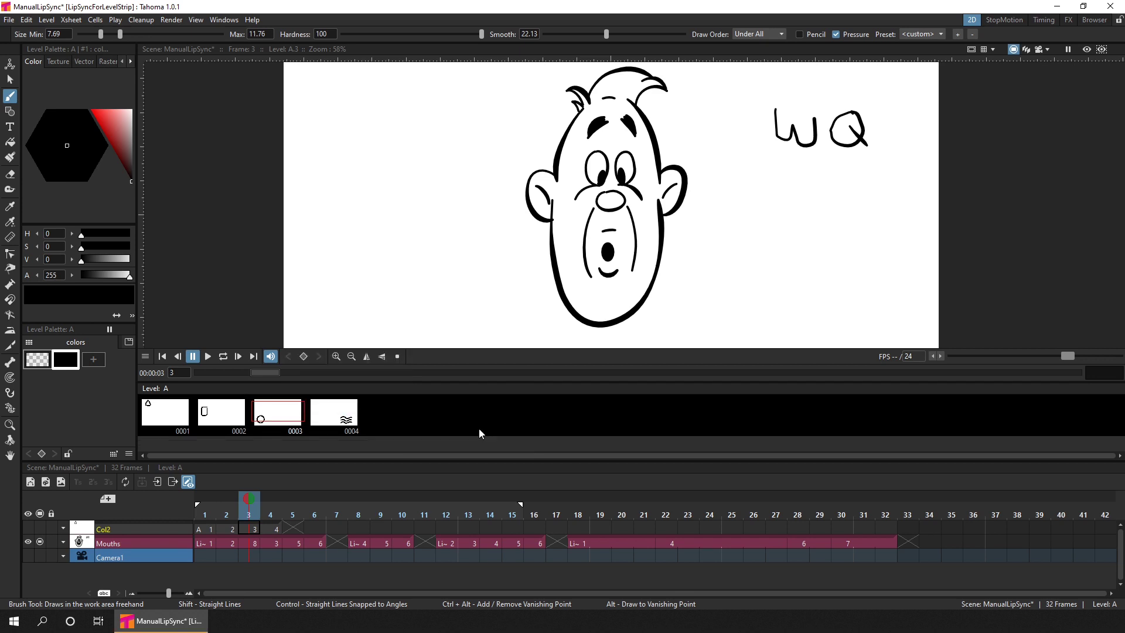
left_click(248, 542)
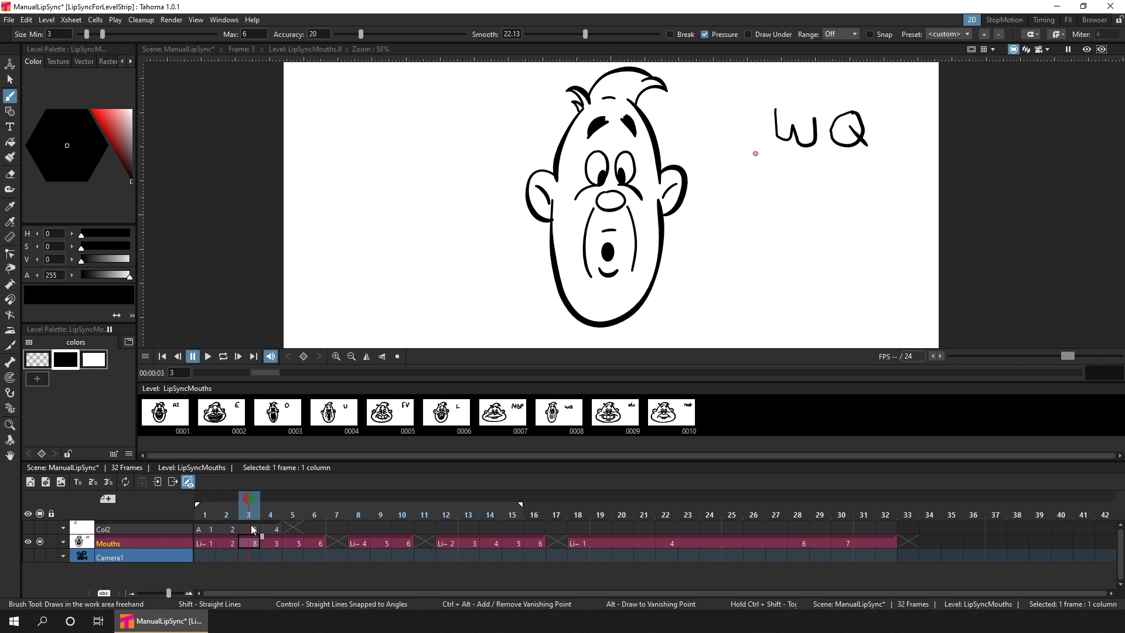
left_click(248, 531)
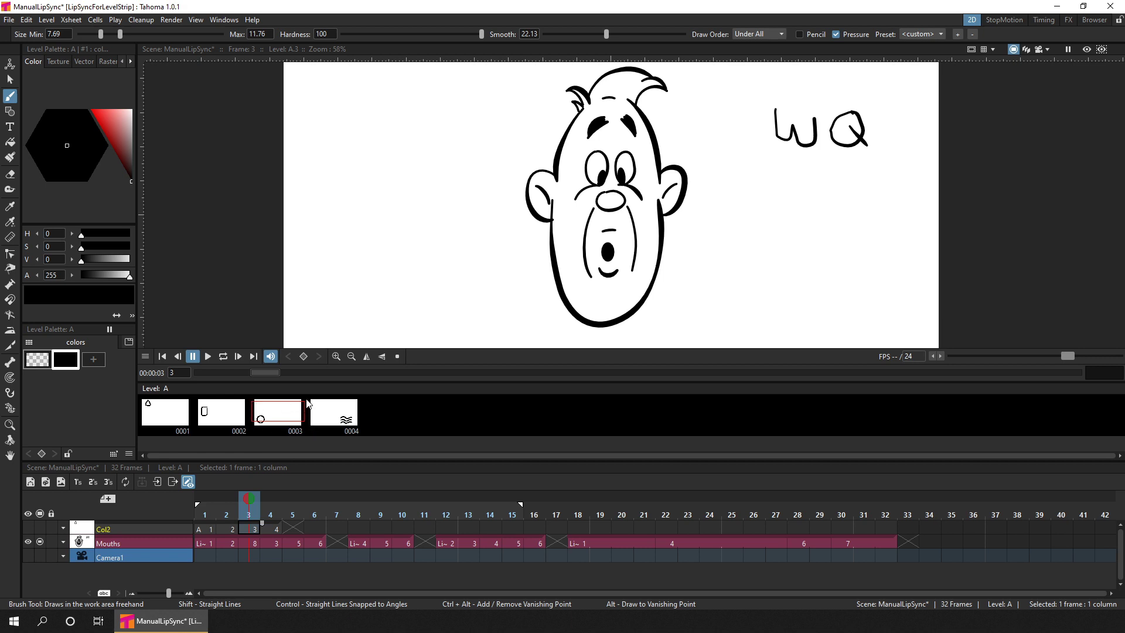
- Zoom the viewer in, pan to level A's hand-drawn circle, then back to the WQ-mouthed face
scroll(623, 211, "up", 4)
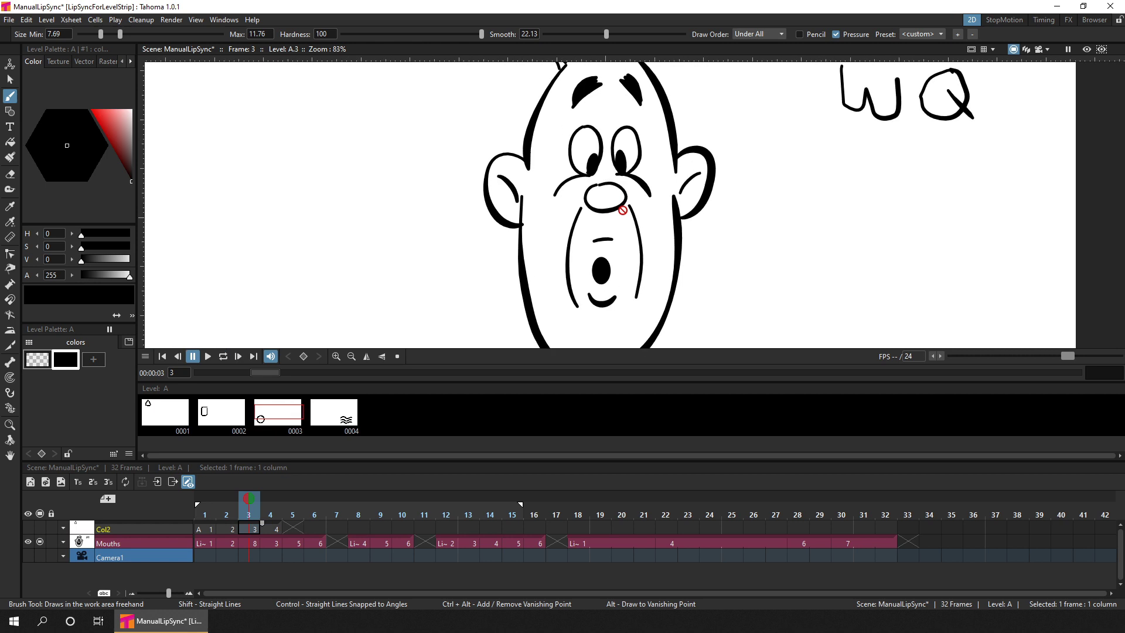
scroll(623, 212, "up", 1)
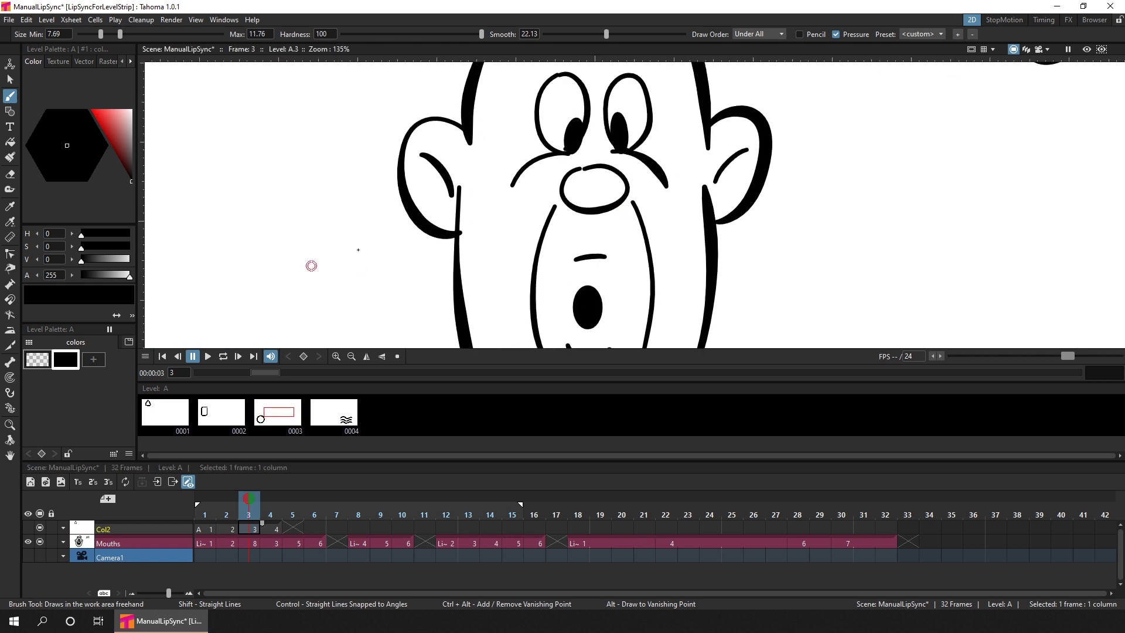
left_click_drag(312, 264, 791, 51)
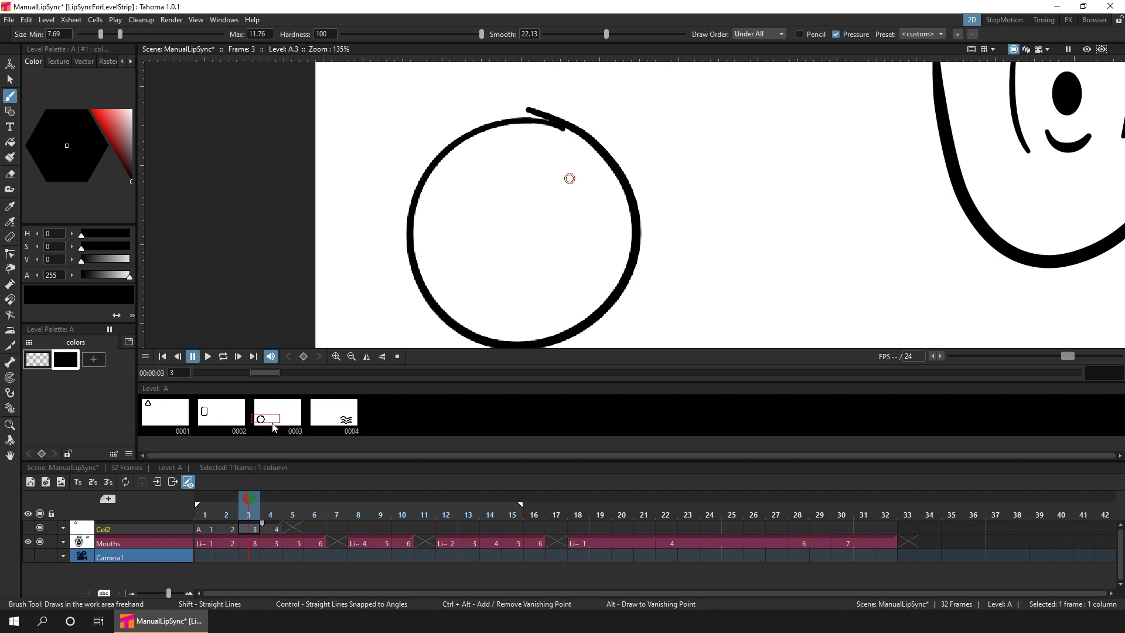
mouse_move(269, 424)
left_mouse_down()
mouse_move(271, 406)
mouse_move(258, 417)
mouse_move(269, 413)
left_mouse_up()
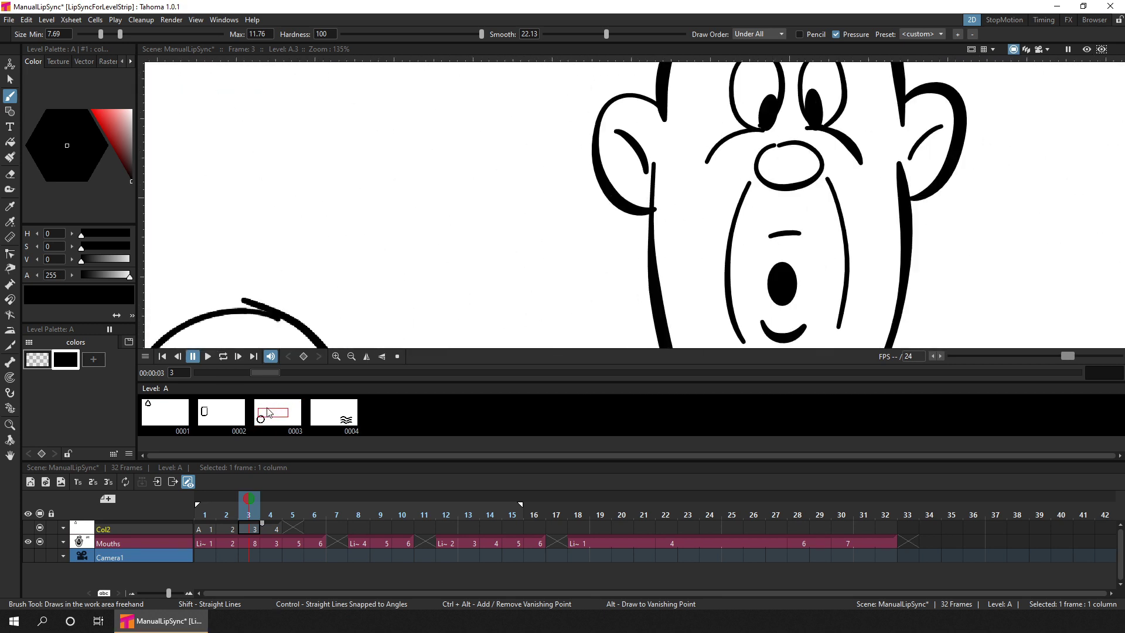
right_click(269, 413)
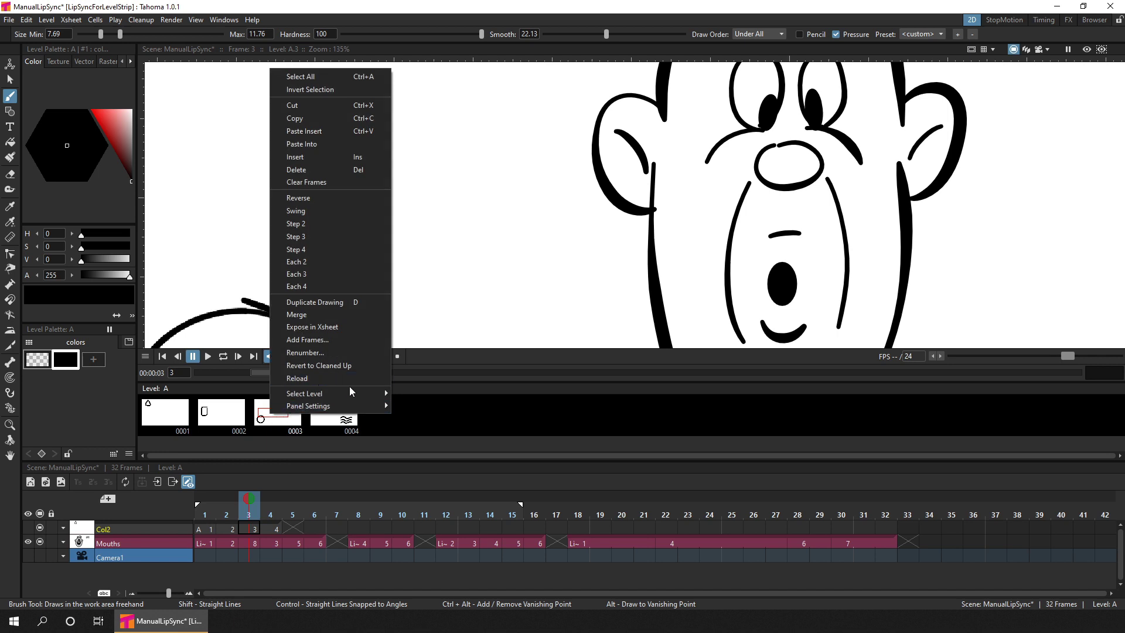
- Switch the Level Strip's level navigator off and back on, then save the scene with Ctrl+S
mouse_move(381, 406)
left_click(476, 432)
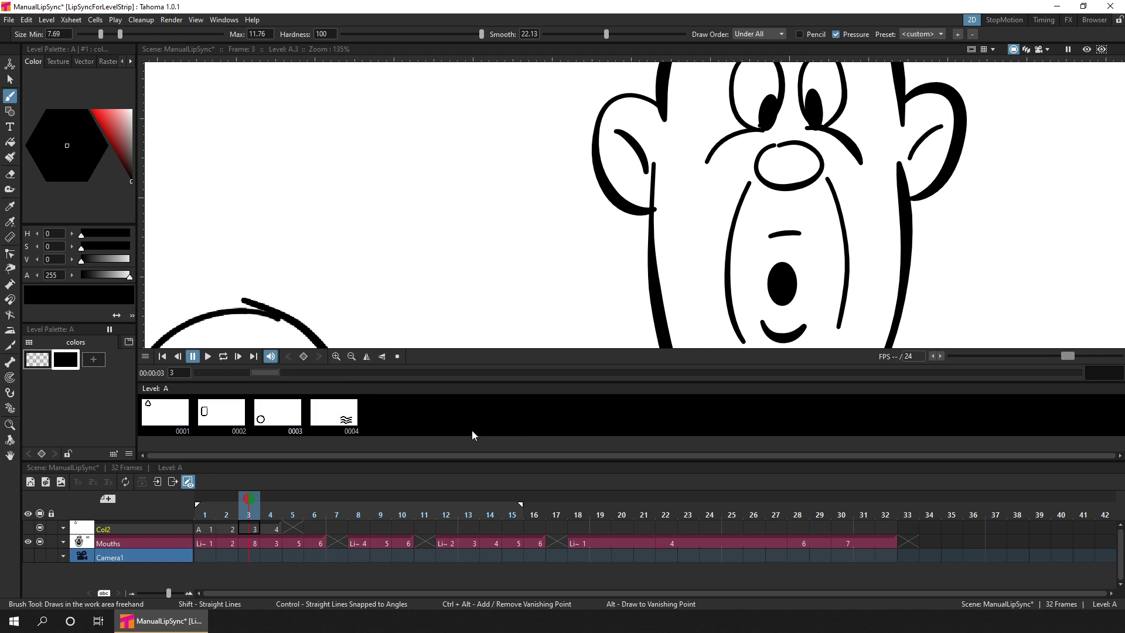
right_click(278, 417)
mouse_move(375, 408)
left_click(455, 434)
key("ctrl+s")
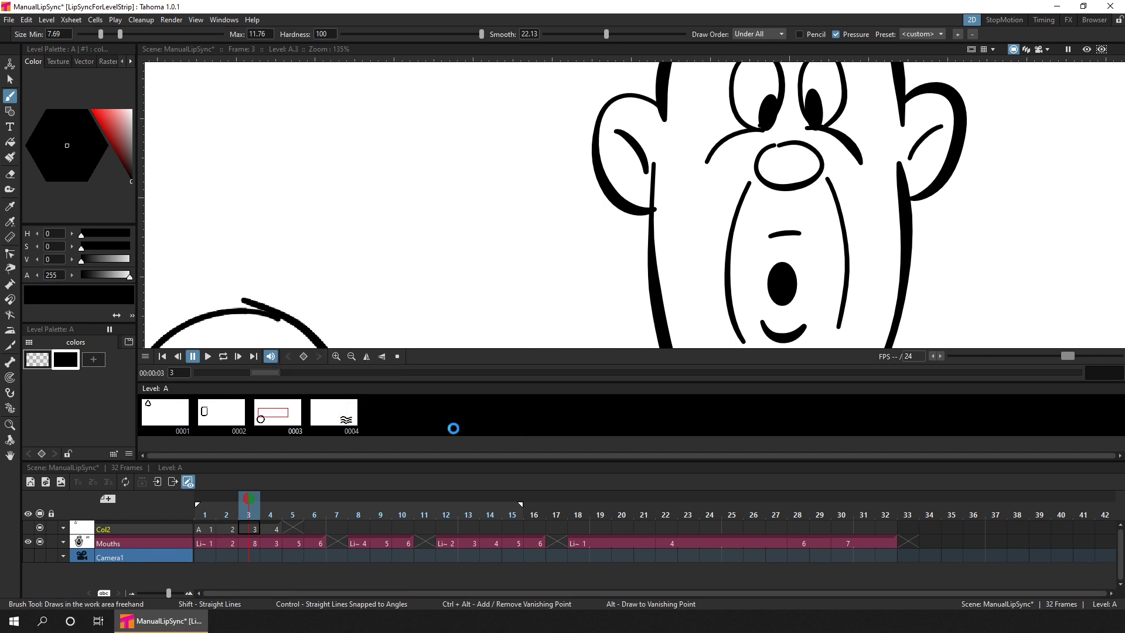